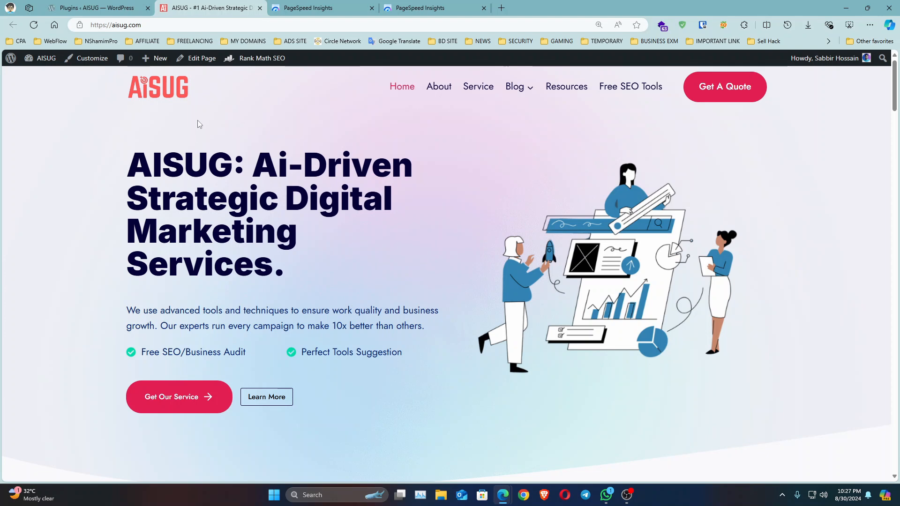
click(290, 7)
scroll(409, 192, up, 2)
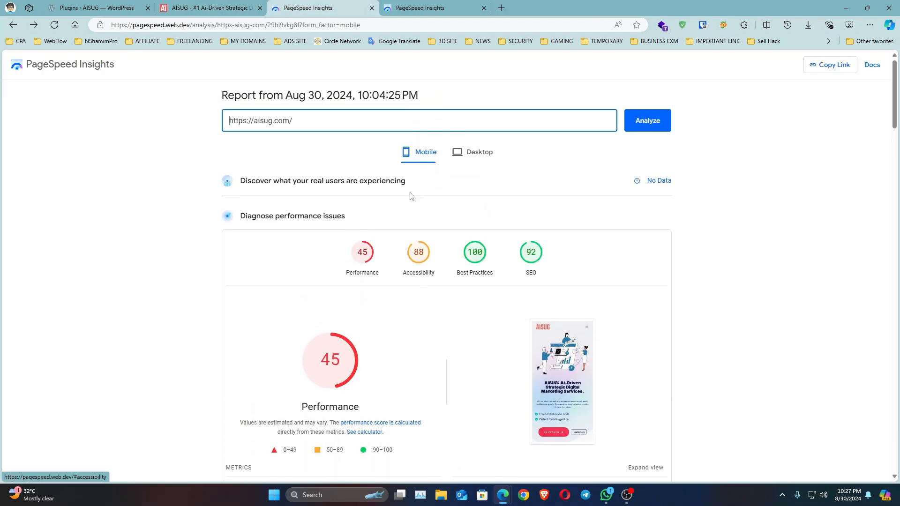
click(646, 121)
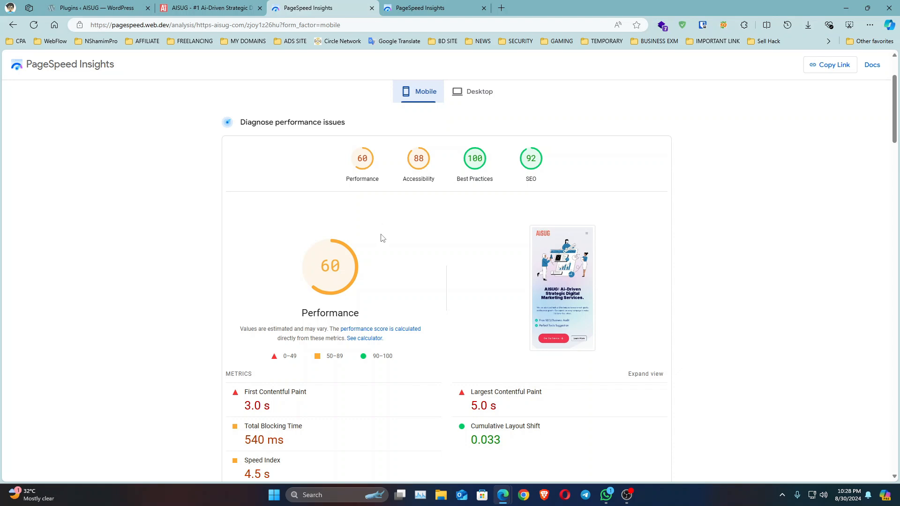
scroll(382, 238, down, 3)
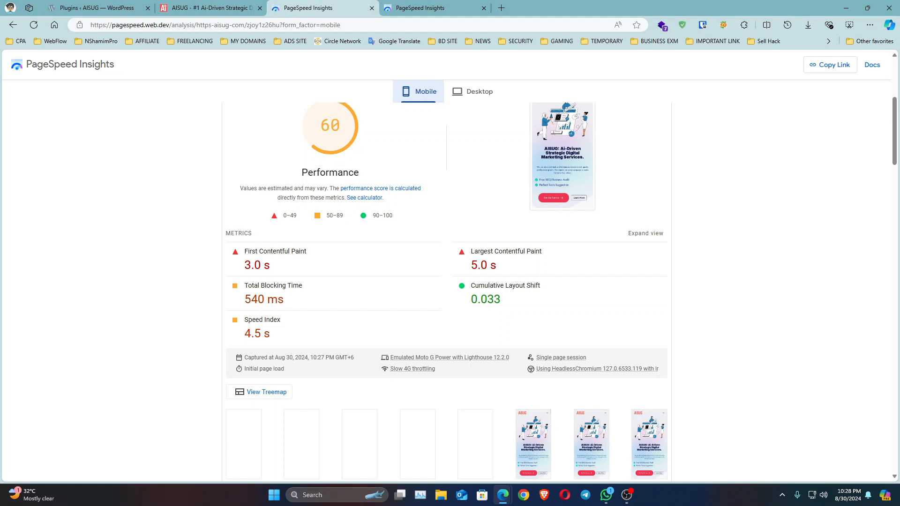
scroll(450, 281, up, 5)
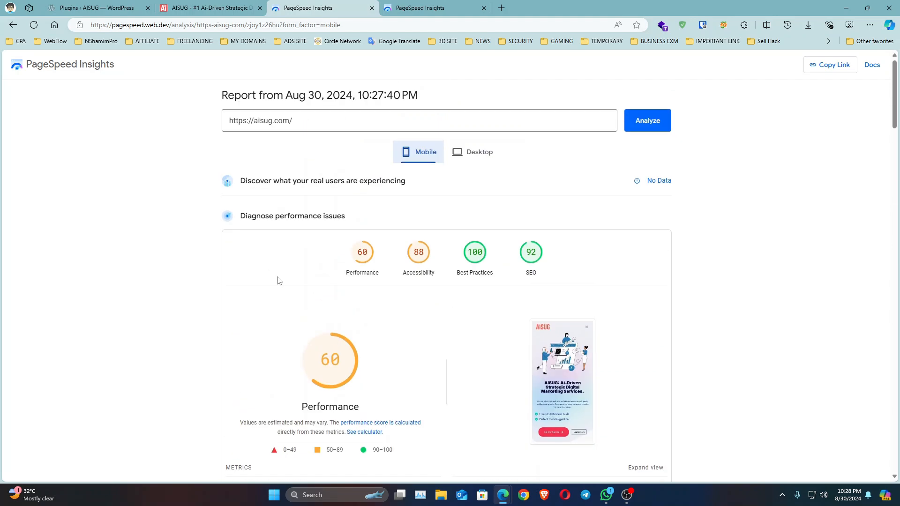
Step: Open the AISUG site's WordPress dashboard and look through its installed plugins for WP Rocket
click(197, 6)
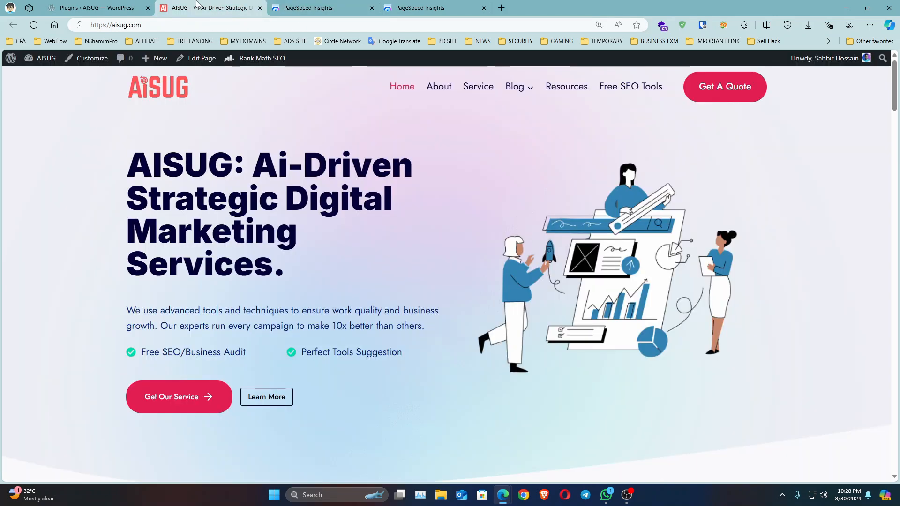
click(151, 97)
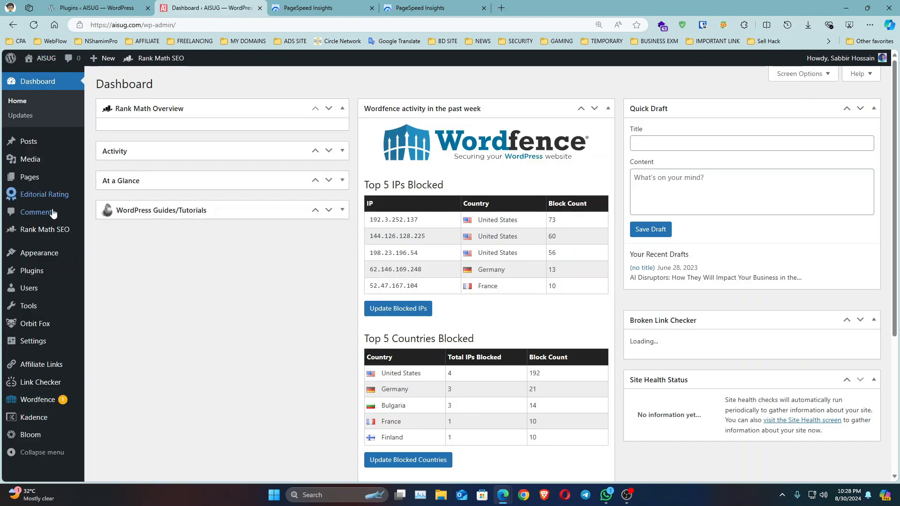
mouse_move(34, 270)
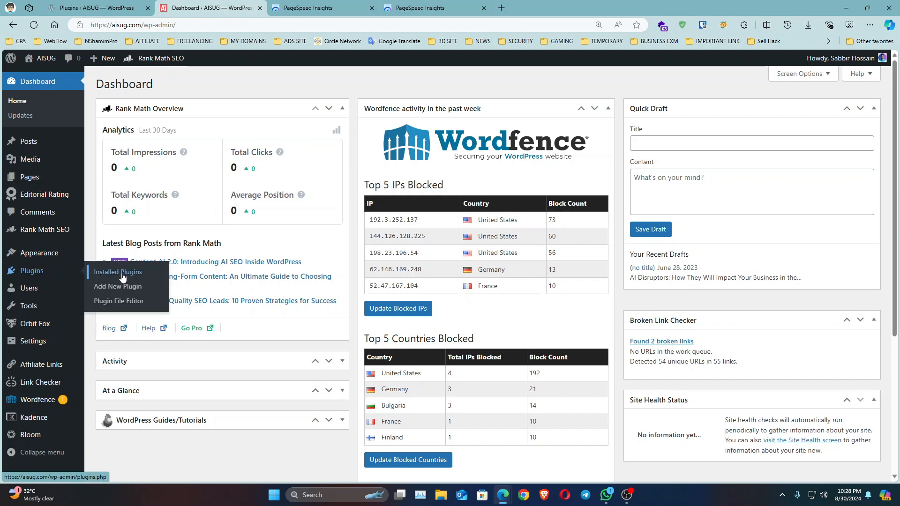
click(123, 277)
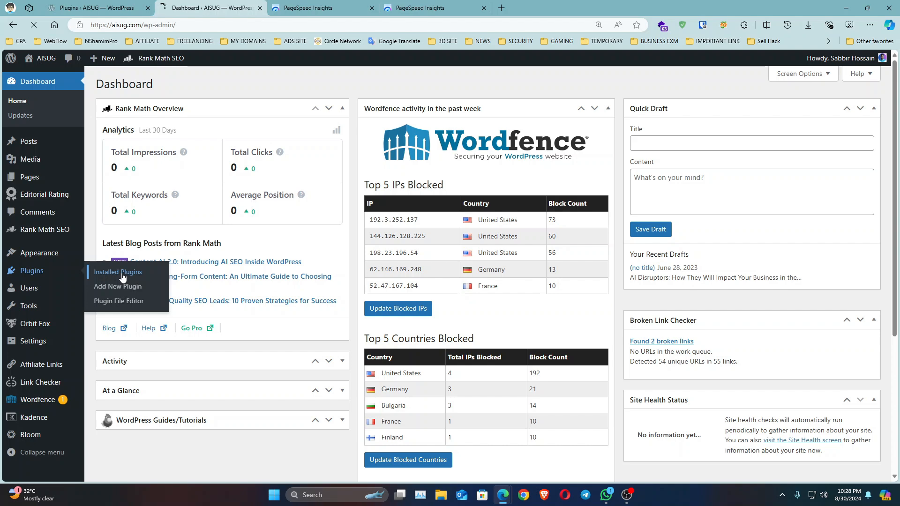
scroll(137, 346, down, 8)
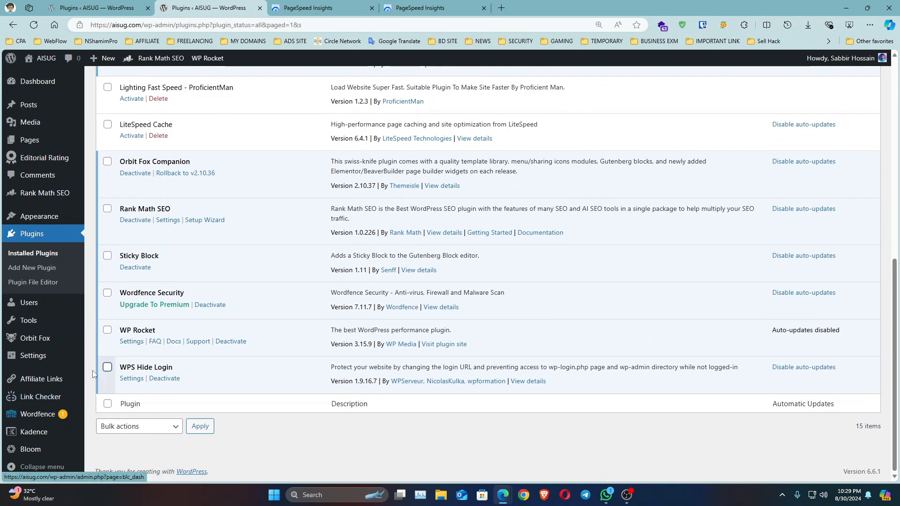
Step: Open WP Rocket's cache settings and enable caching for mobile devices
mouse_move(71, 360)
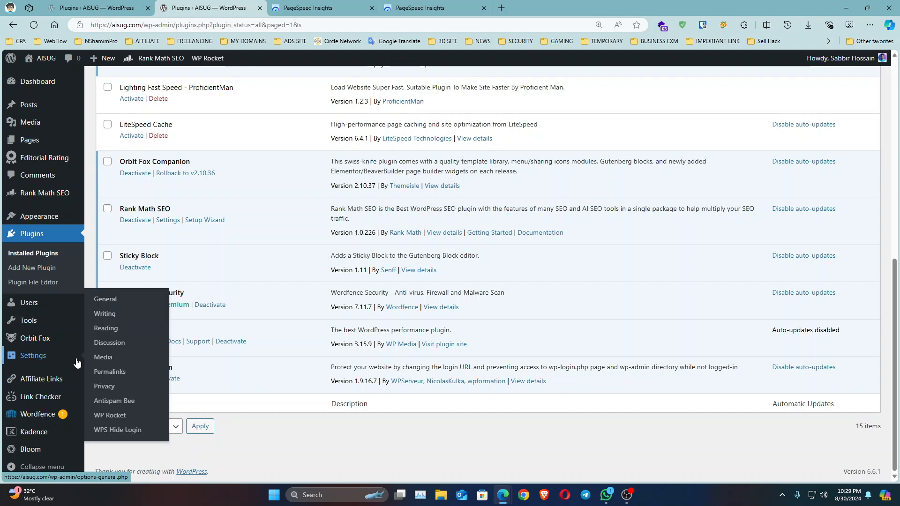
click(117, 421)
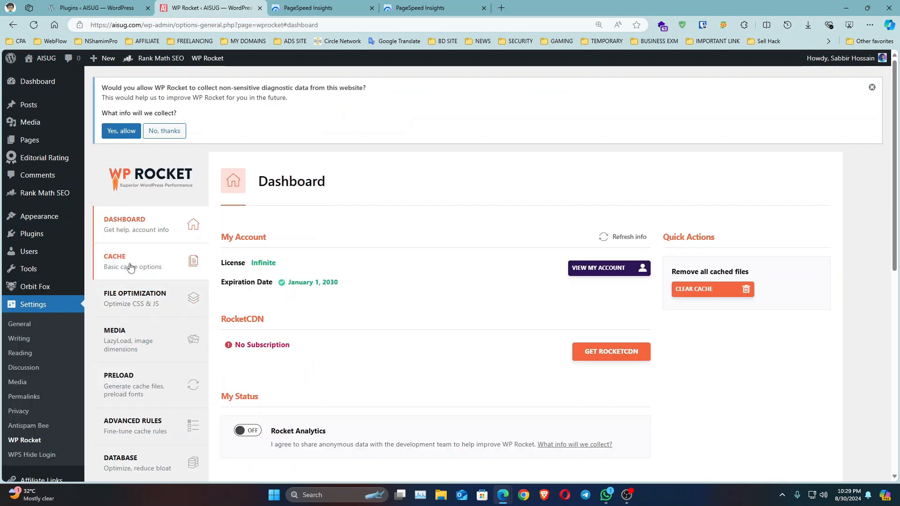
click(134, 262)
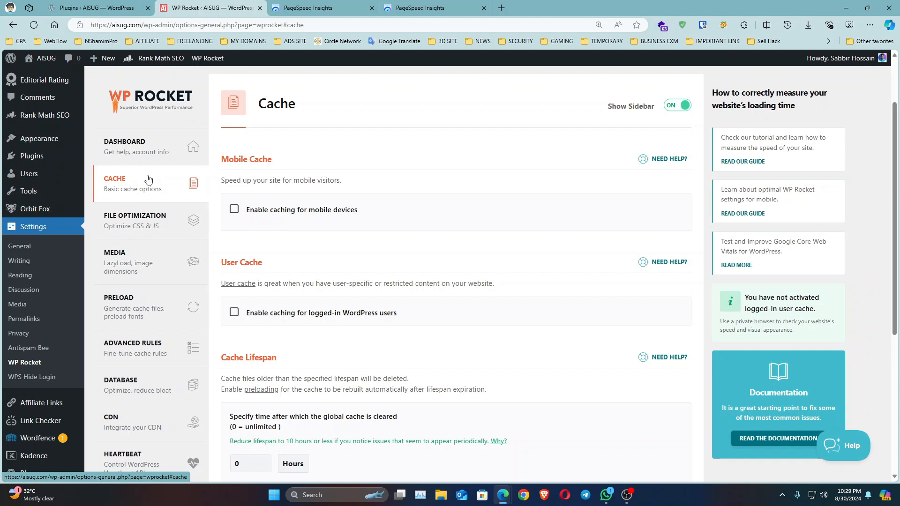
click(233, 210)
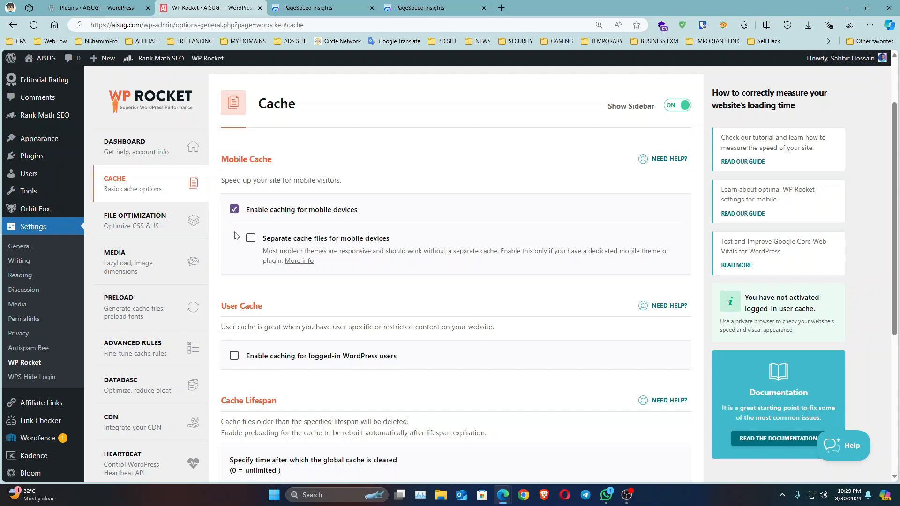
scroll(239, 250, down, 2)
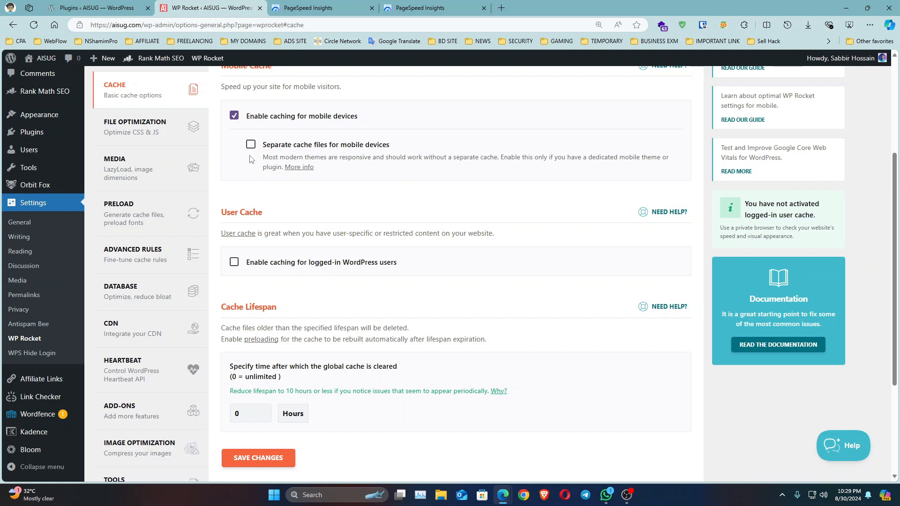
scroll(250, 159, down, 2)
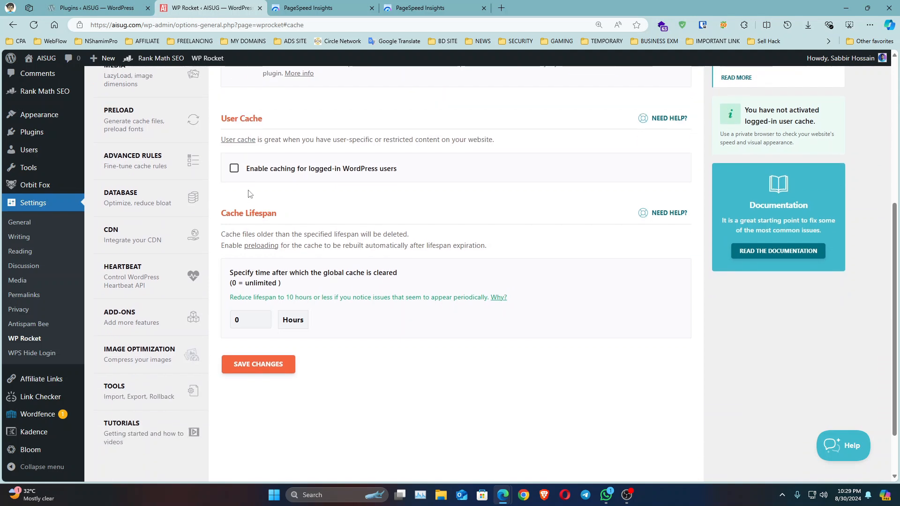
click(234, 168)
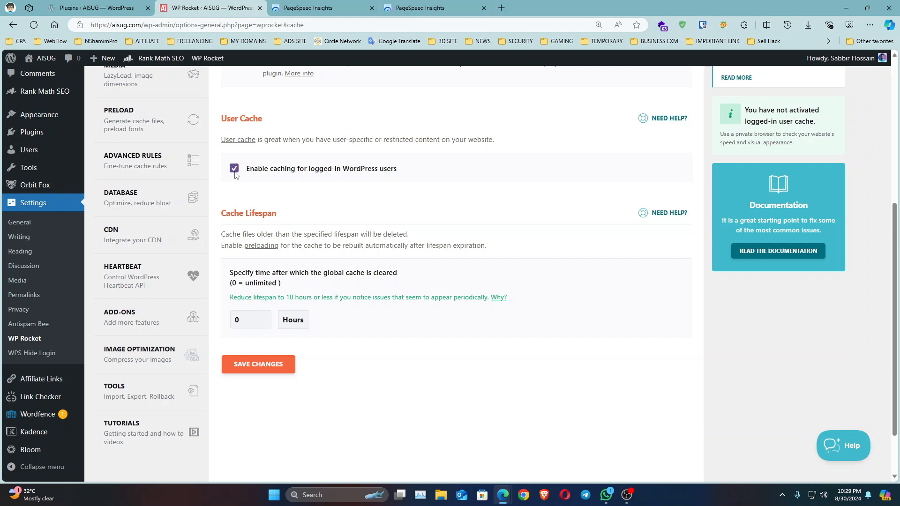
click(235, 171)
scroll(334, 230, up, 1)
scroll(326, 238, up, 2)
Step: Set the cache lifespan, after which the global cache is cleared, to 7 days
scroll(317, 282, down, 4)
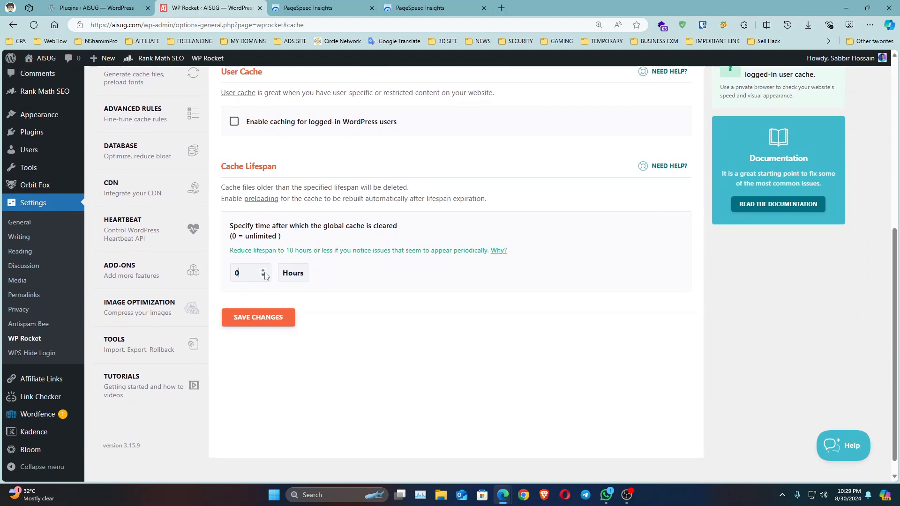
drag(249, 274, 226, 278)
click(294, 274)
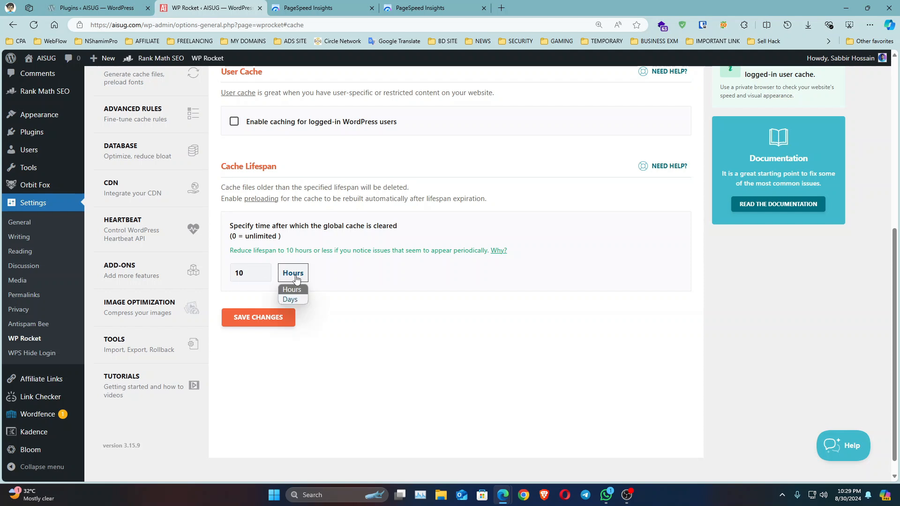
double_click(246, 274)
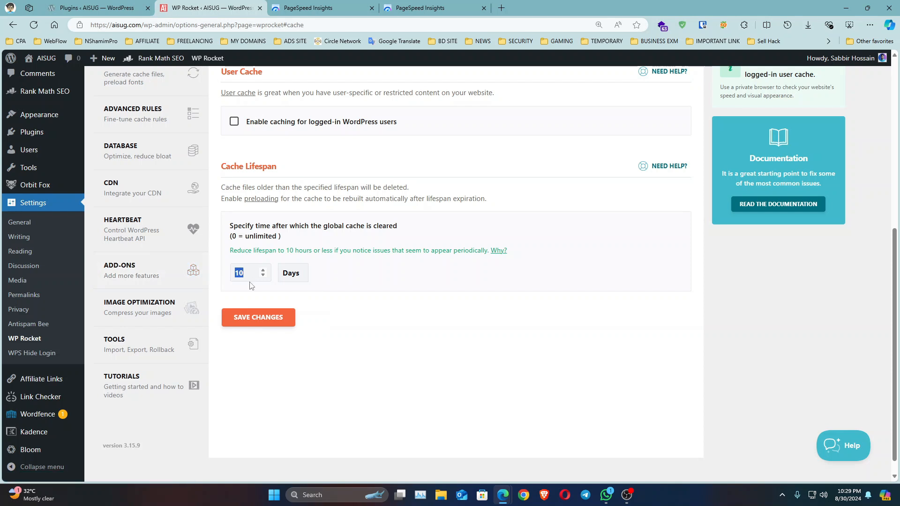
text(1)
key(Up)
text(7)
scroll(343, 303, up, 4)
scroll(343, 303, down, 4)
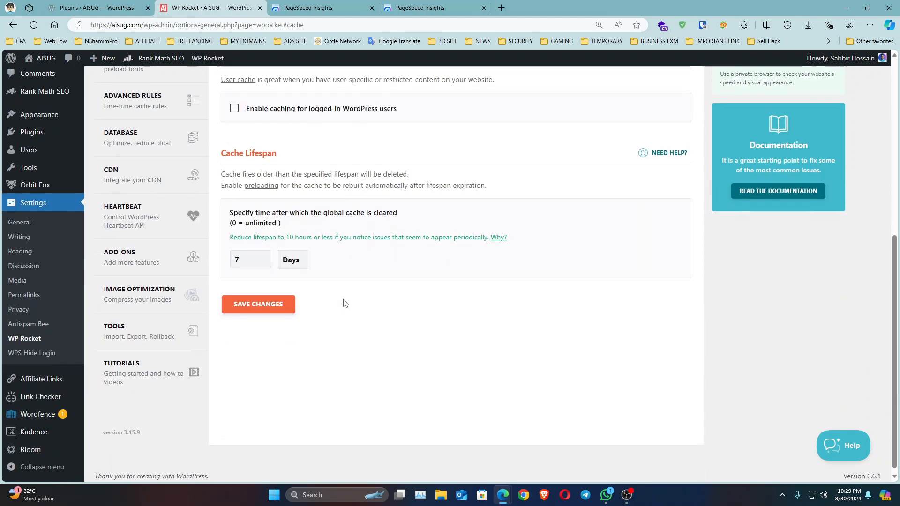
Step: In WP Rocket's file optimization settings, activate Minify CSS files and Optimize CSS delivery with the Remove Unused CSS method
scroll(342, 301, up, 10)
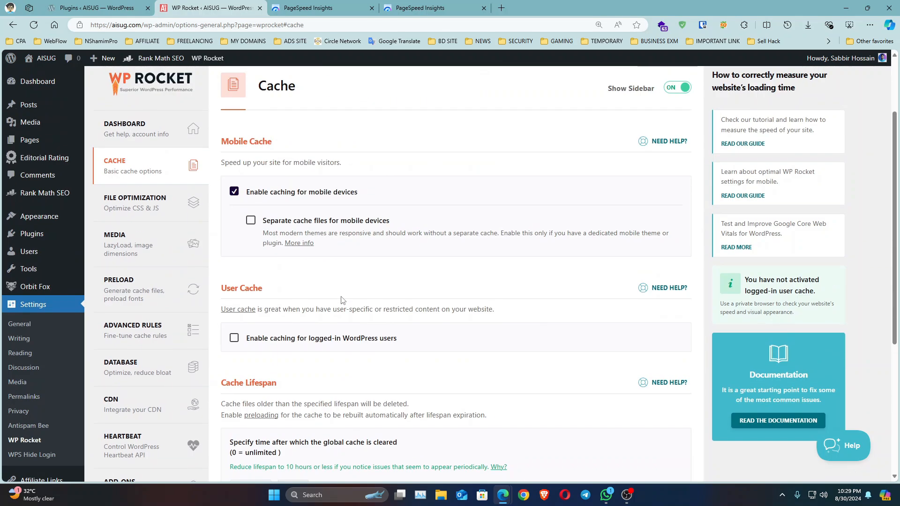
click(175, 258)
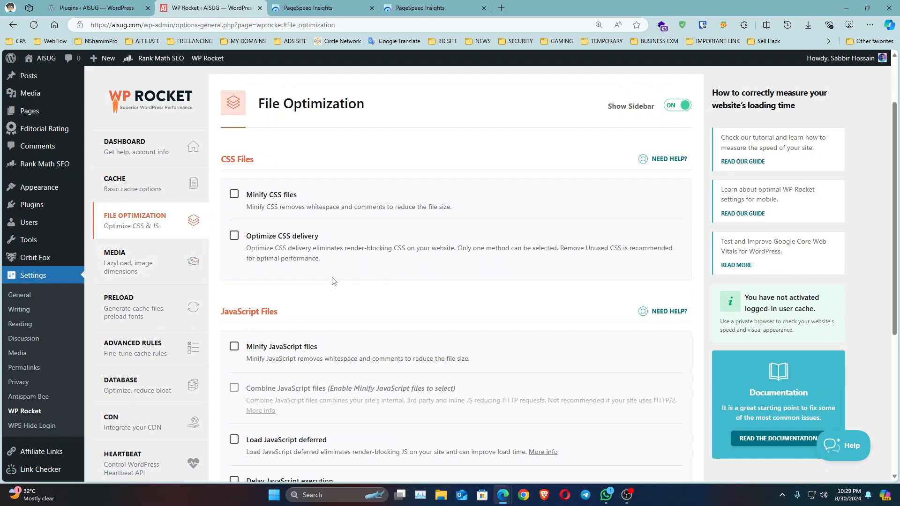
click(234, 194)
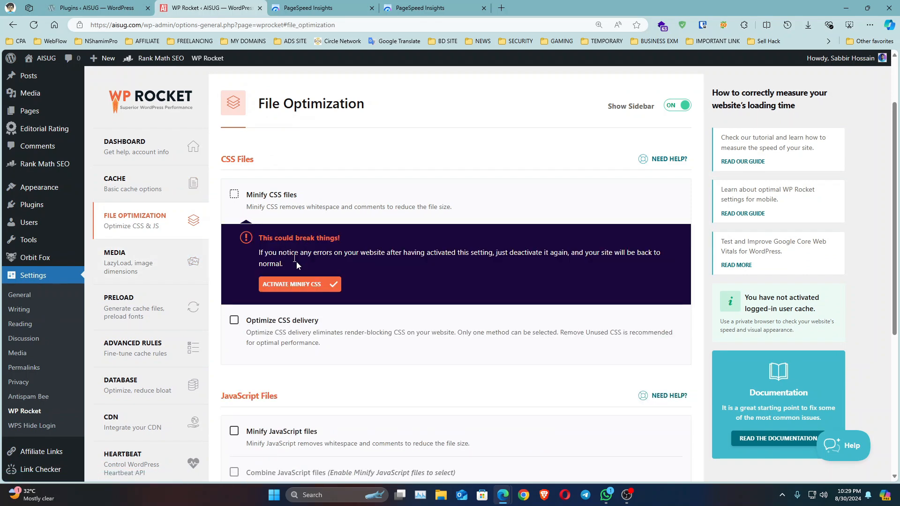
click(310, 284)
scroll(300, 281, down, 2)
click(234, 274)
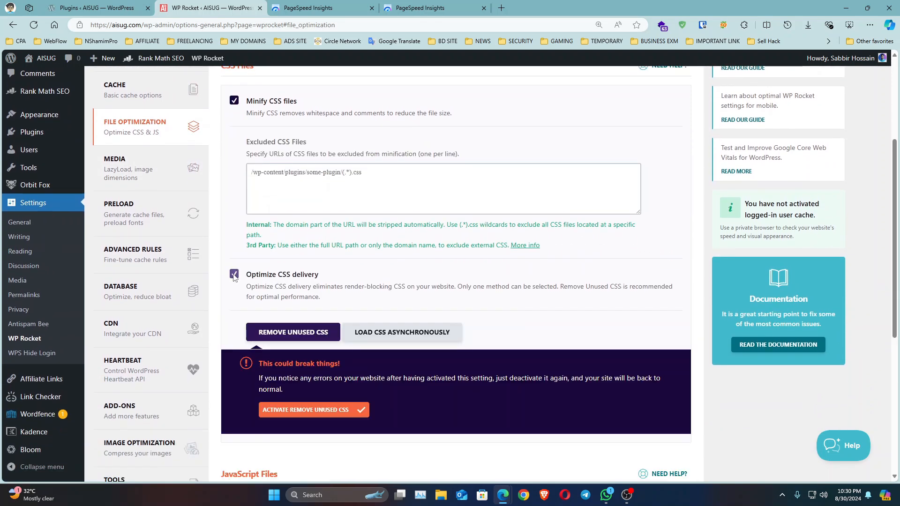
click(307, 410)
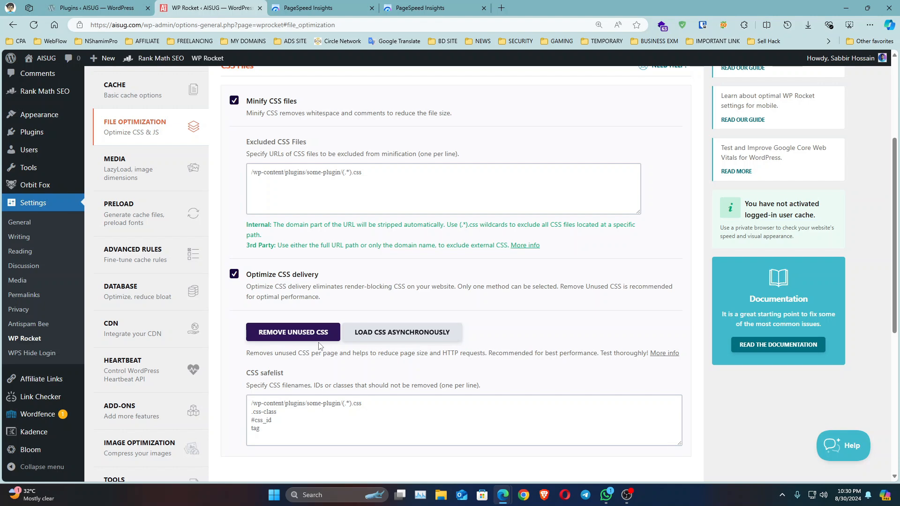
Step: Examine the render-blocking resources listed in the mobile PageSpeed Insights report for aisug.com
click(310, 7)
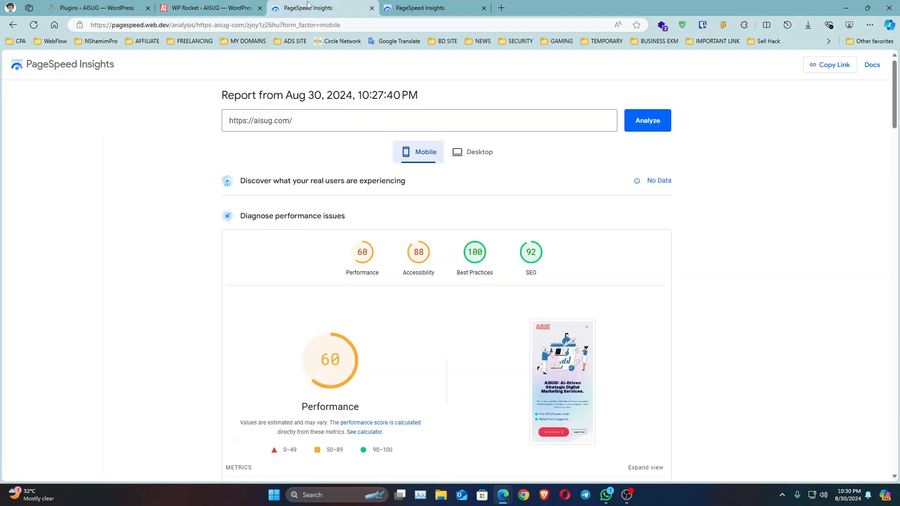
scroll(291, 202, down, 7)
scroll(458, 313, down, 3)
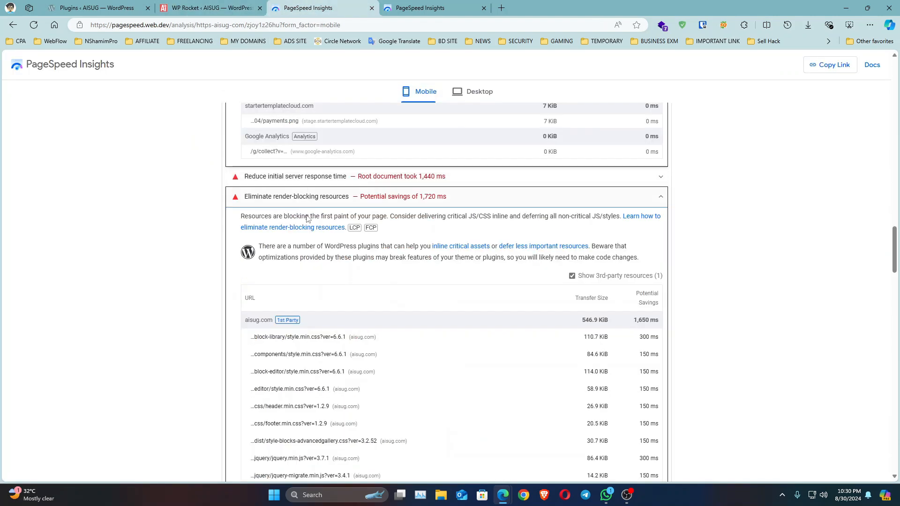
scroll(304, 217, down, 2)
scroll(320, 258, up, 1)
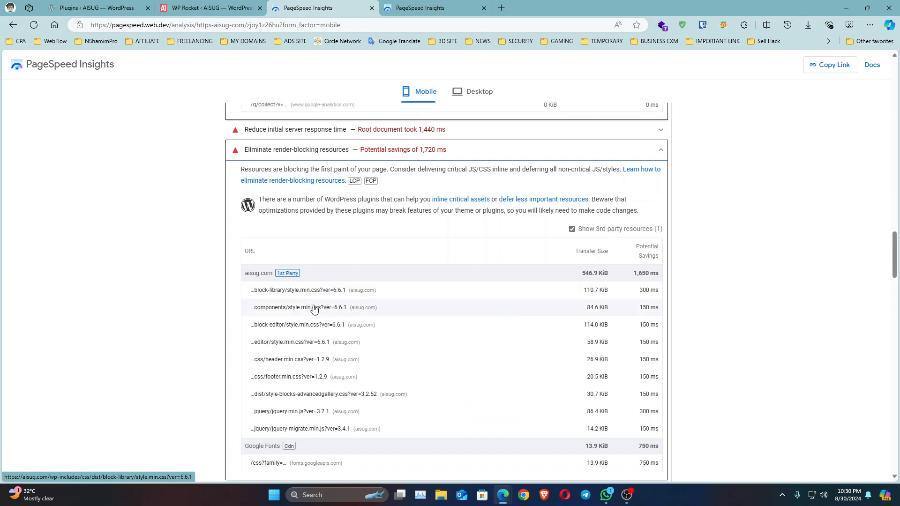
scroll(318, 328, down, 1)
scroll(324, 319, down, 2)
scroll(331, 300, up, 2)
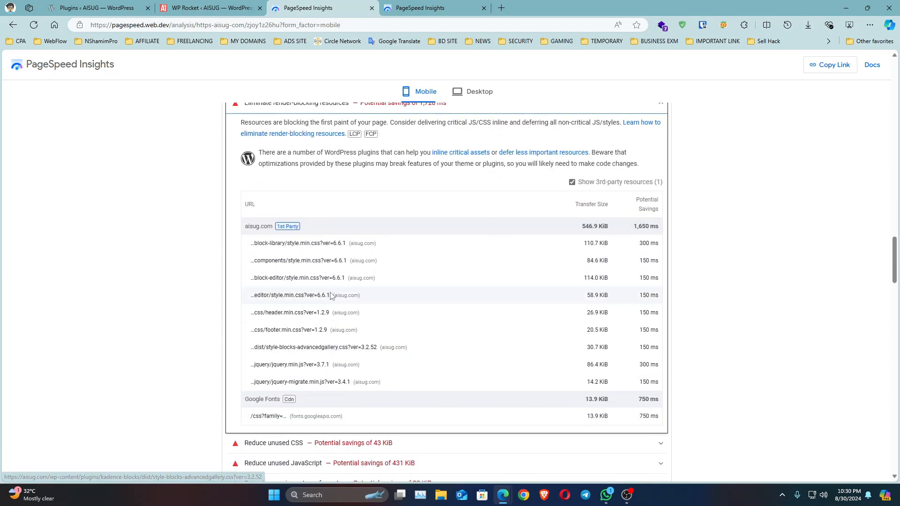
Step: Return to WP Rocket's file optimization settings and activate Minify JavaScript files
click(221, 5)
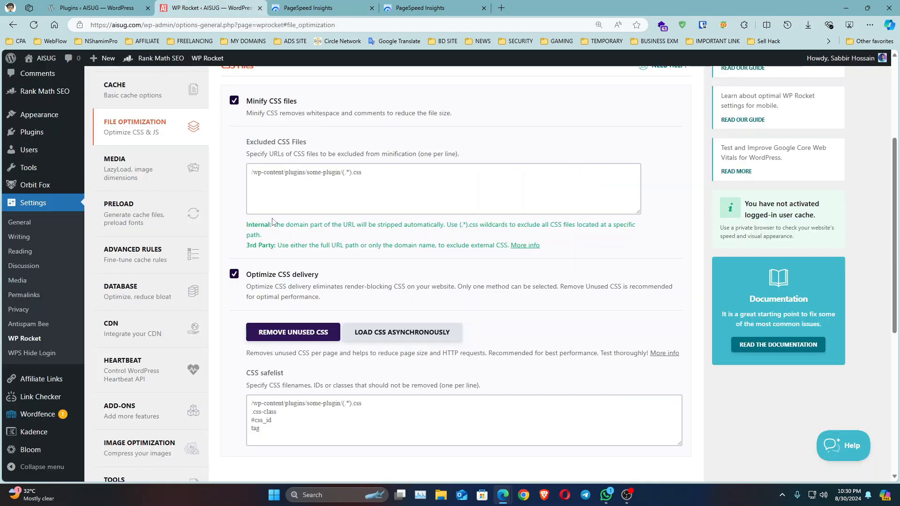
scroll(242, 232, down, 6)
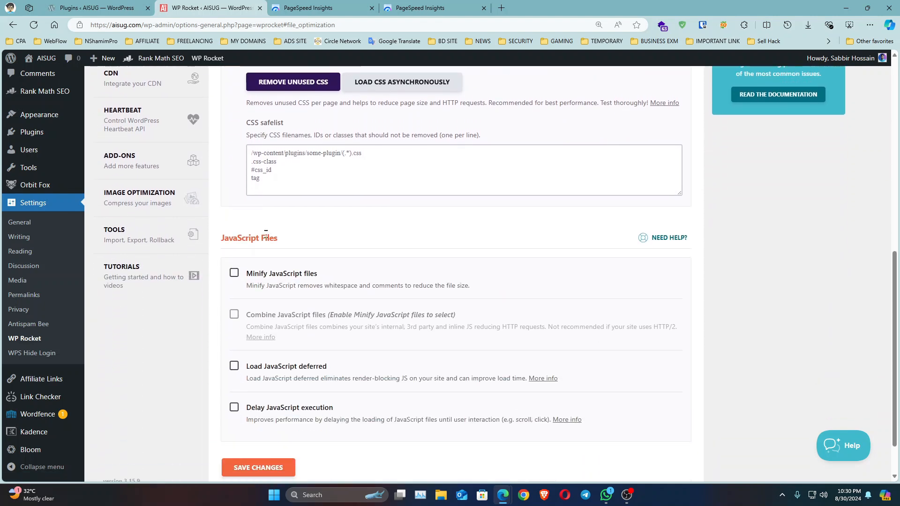
click(234, 242)
click(312, 331)
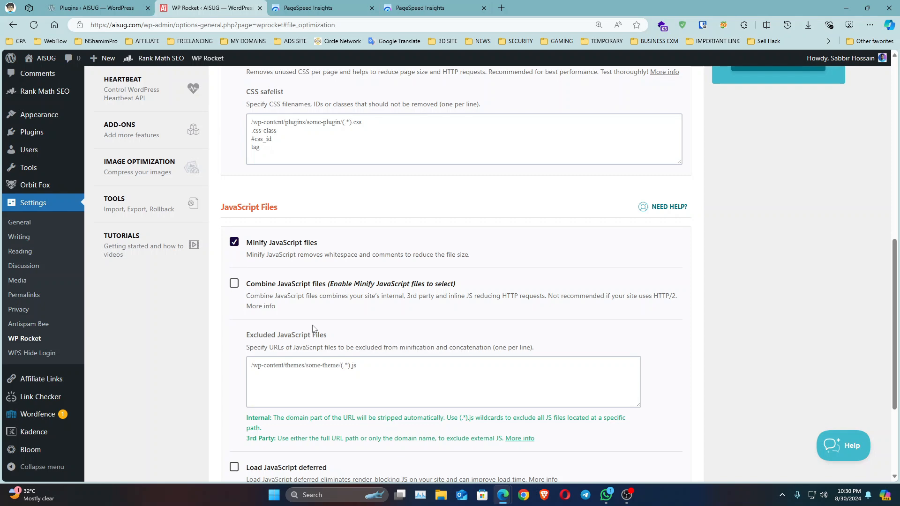
Step: Enable Delay JavaScript execution for the site's JavaScript files and bring up its one-click exclusions
scroll(313, 328, down, 3)
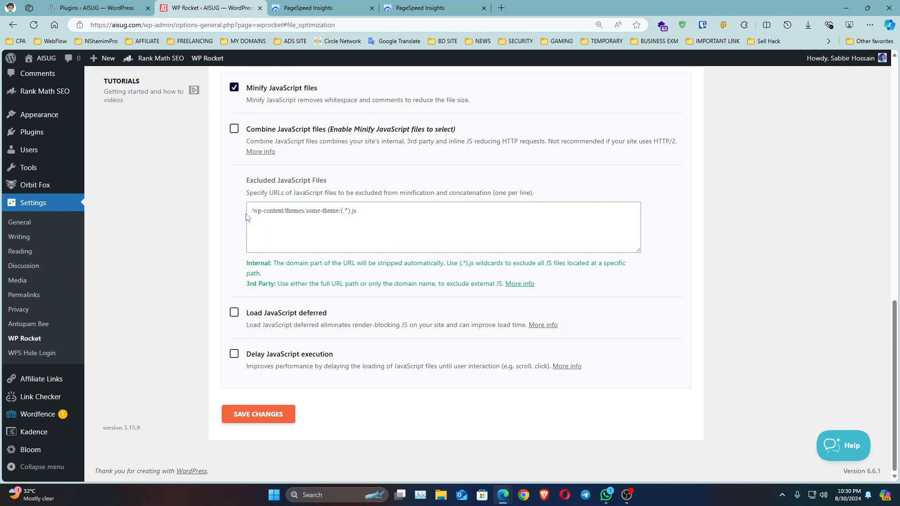
click(234, 357)
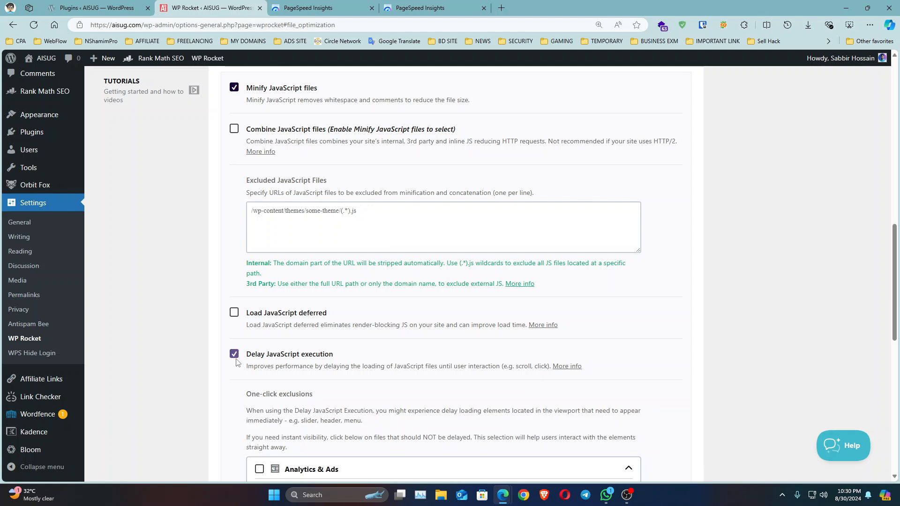
scroll(281, 328, down, 2)
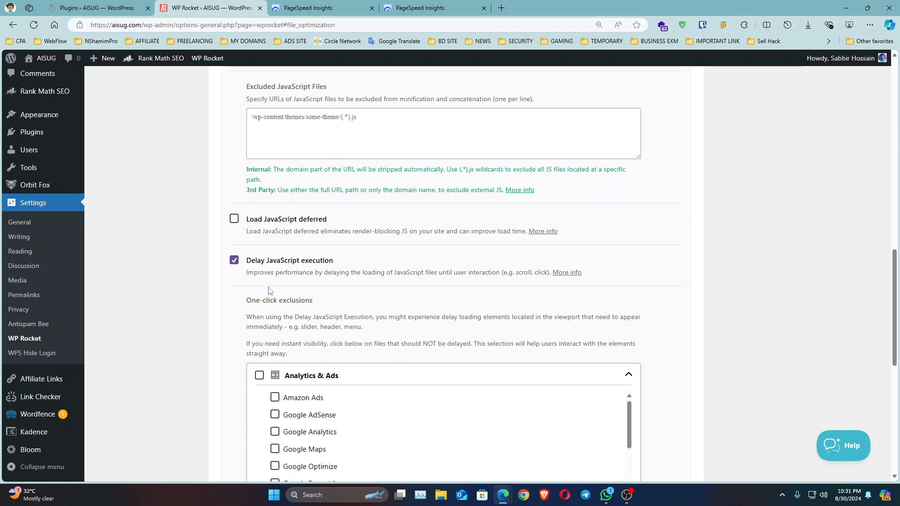
Step: Review the one-click exclusions for delayed JavaScript, including the Analytics & Ads list and the Plugins and Themes groups
scroll(270, 290, down, 7)
scroll(307, 254, up, 3)
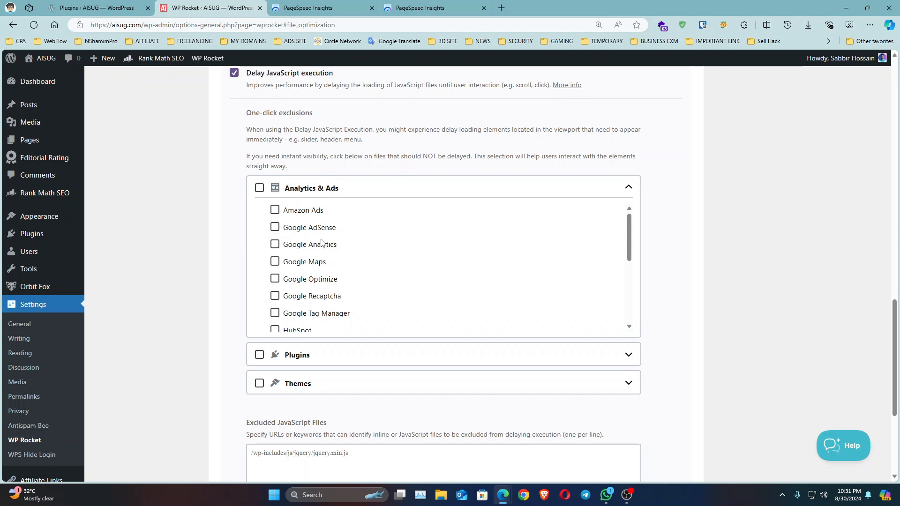
scroll(335, 298, down, 5)
scroll(334, 293, up, 2)
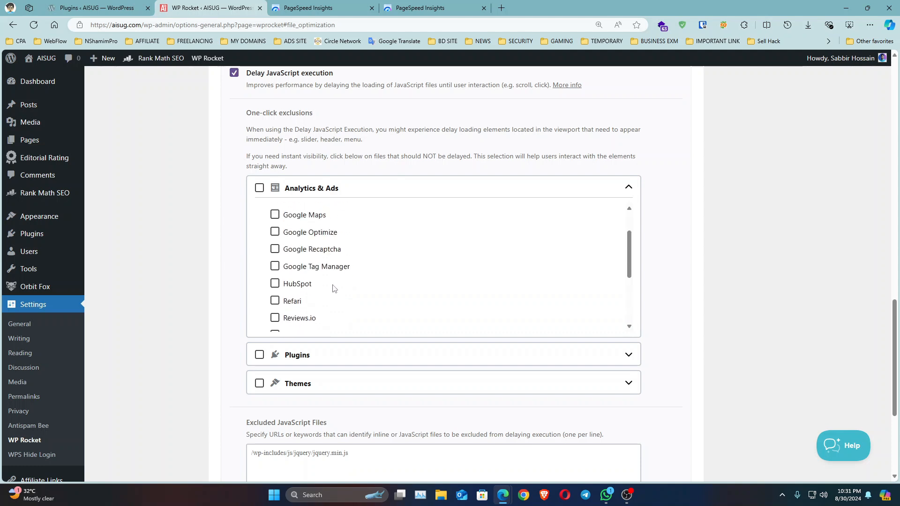
scroll(305, 224, down, 1)
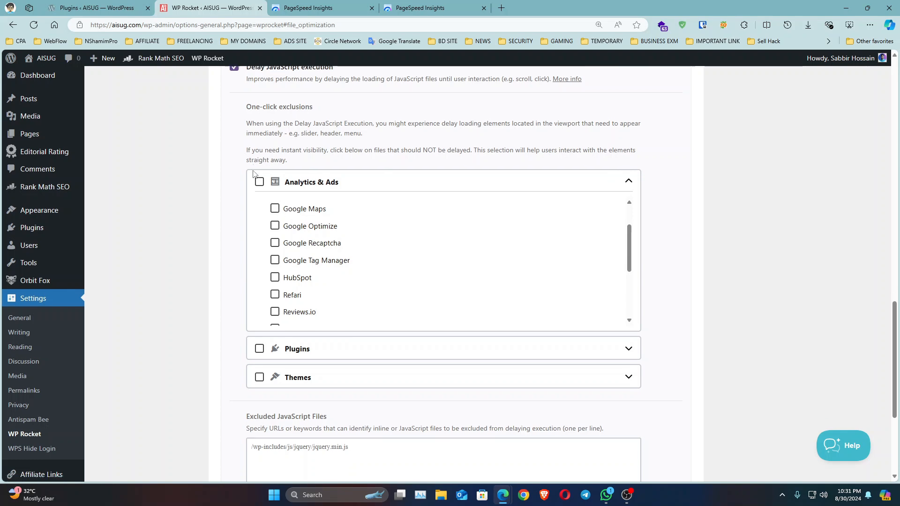
scroll(305, 223, down, 6)
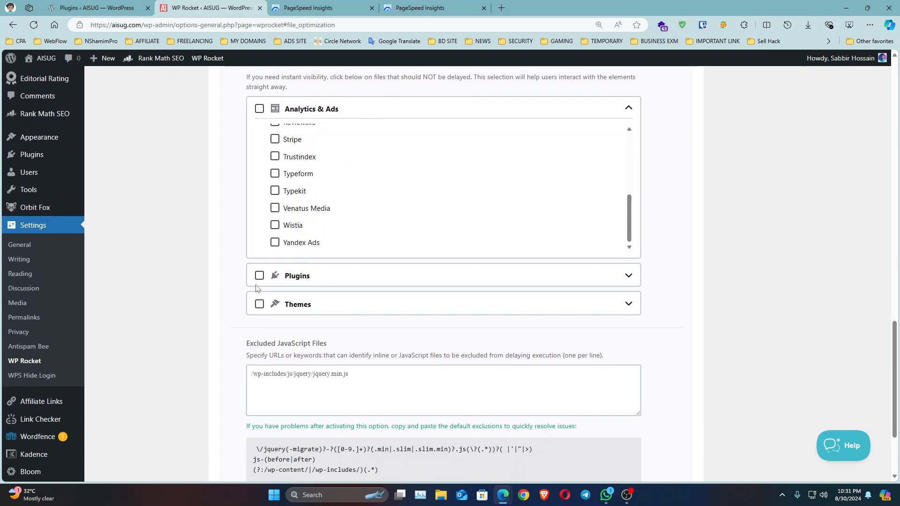
Step: In WP Rocket's media settings, enable LazyLoad for images, CSS background images, and iframes and videos, and turn on Add missing image dimensions
scroll(244, 266, up, 12)
scroll(245, 267, up, 10)
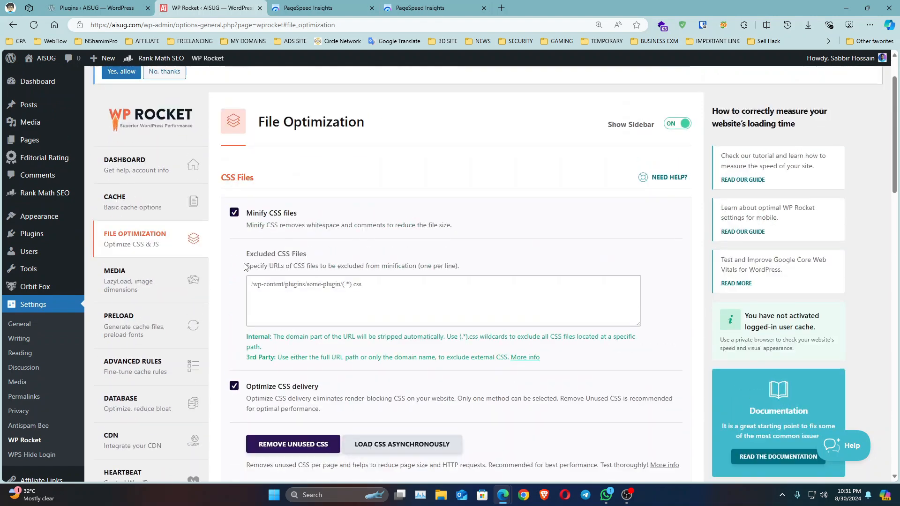
click(146, 282)
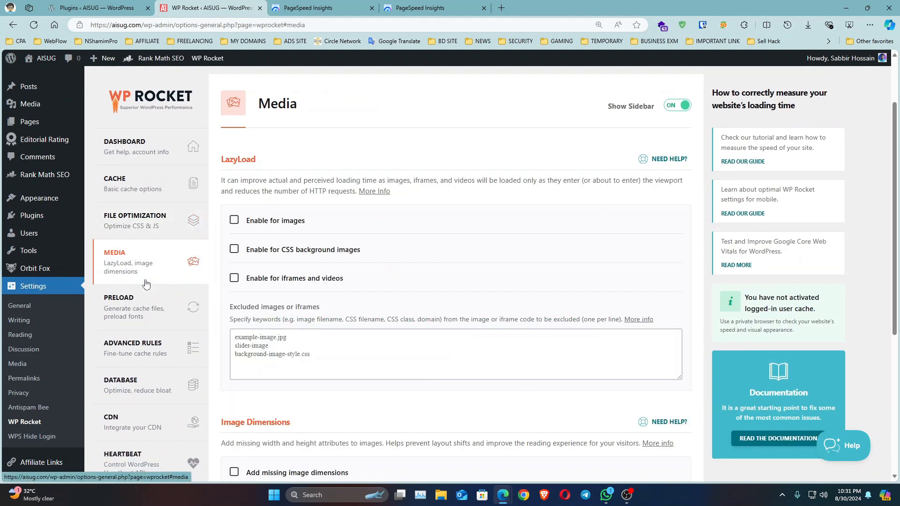
click(235, 221)
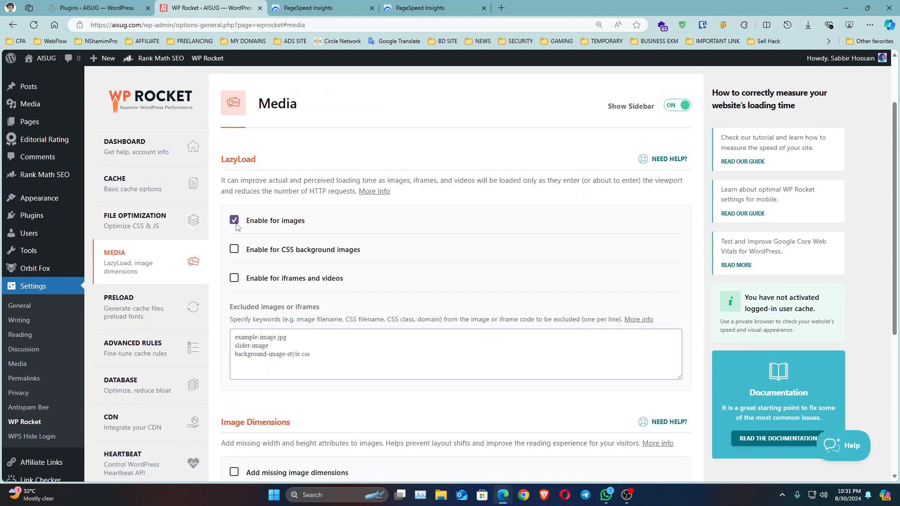
click(234, 250)
click(234, 278)
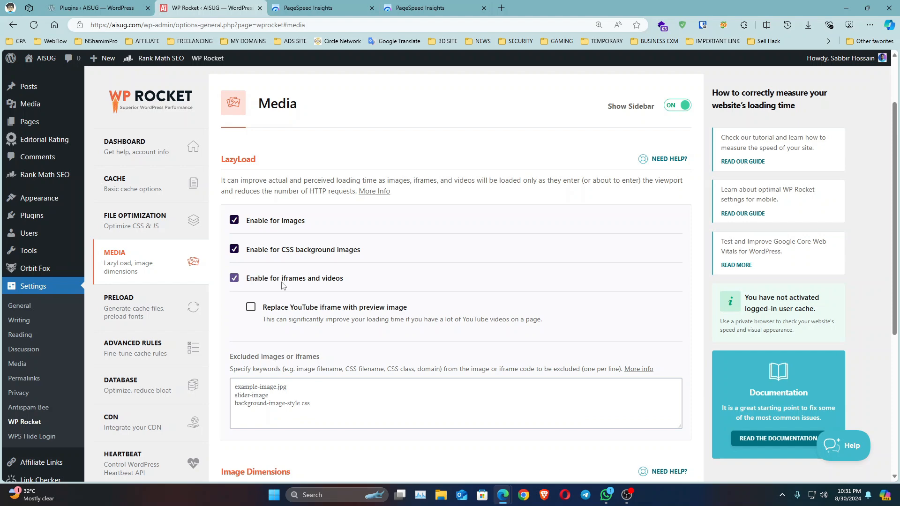
scroll(258, 288, down, 5)
click(234, 288)
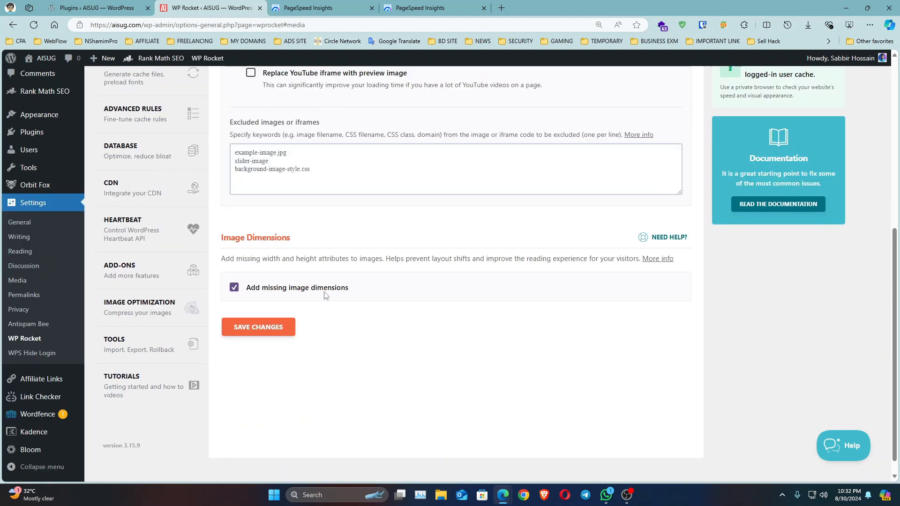
Step: Examine the mobile PageSpeed Insights diagnostics on excessive DOM size, offscreen images and passive listeners
click(322, 10)
scroll(309, 260, down, 4)
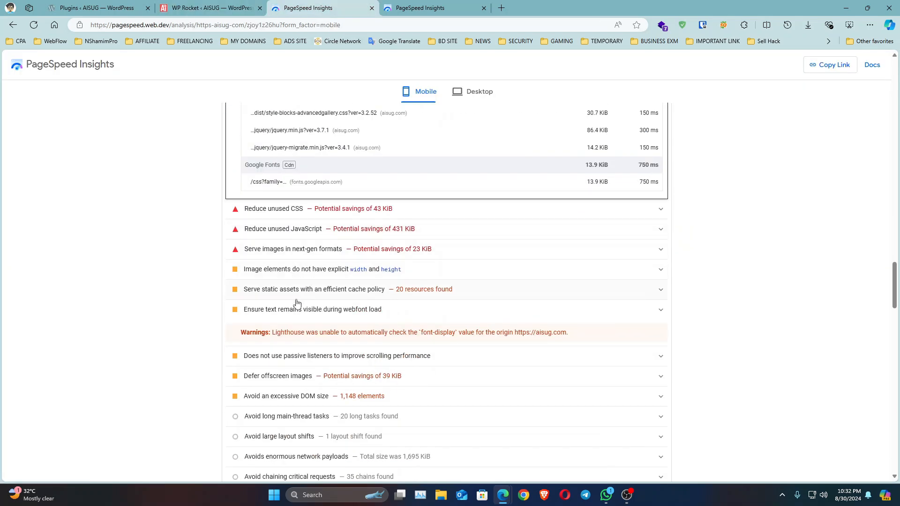
scroll(298, 305, up, 5)
scroll(299, 304, down, 8)
click(300, 256)
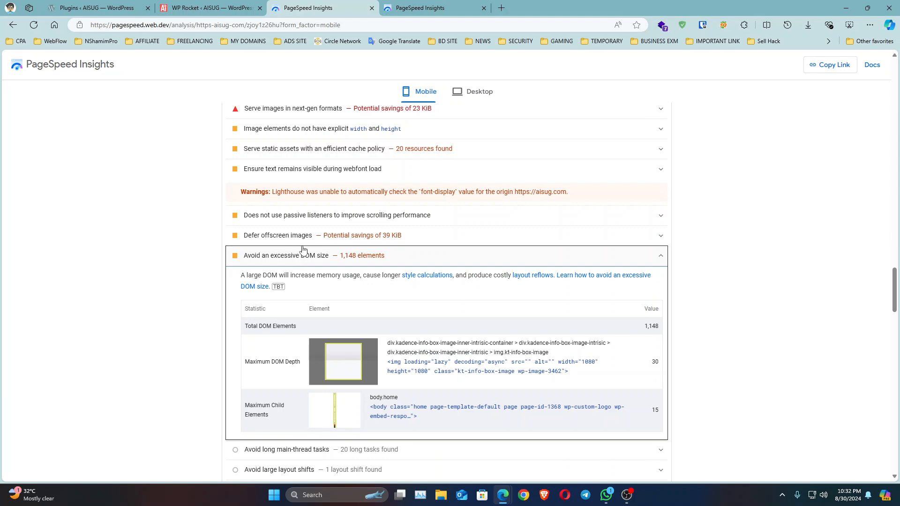
click(302, 237)
click(302, 224)
scroll(352, 324, down, 5)
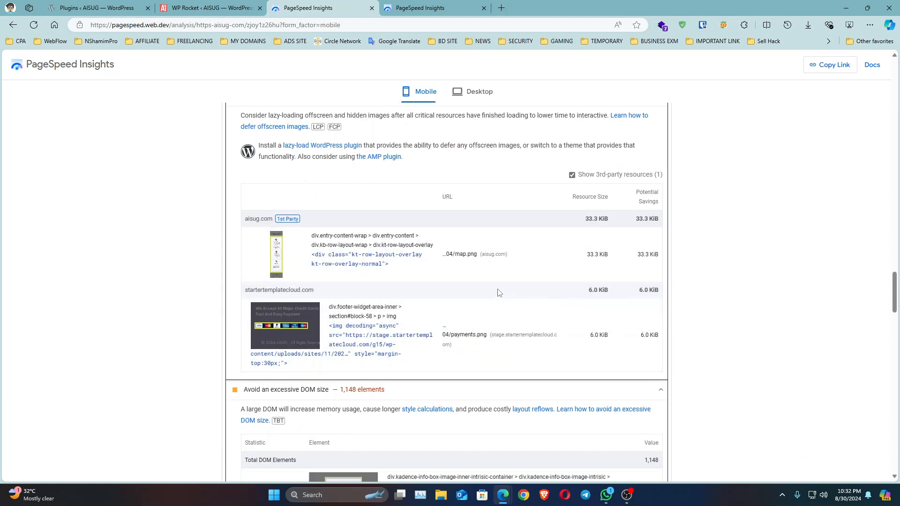
scroll(475, 281, up, 5)
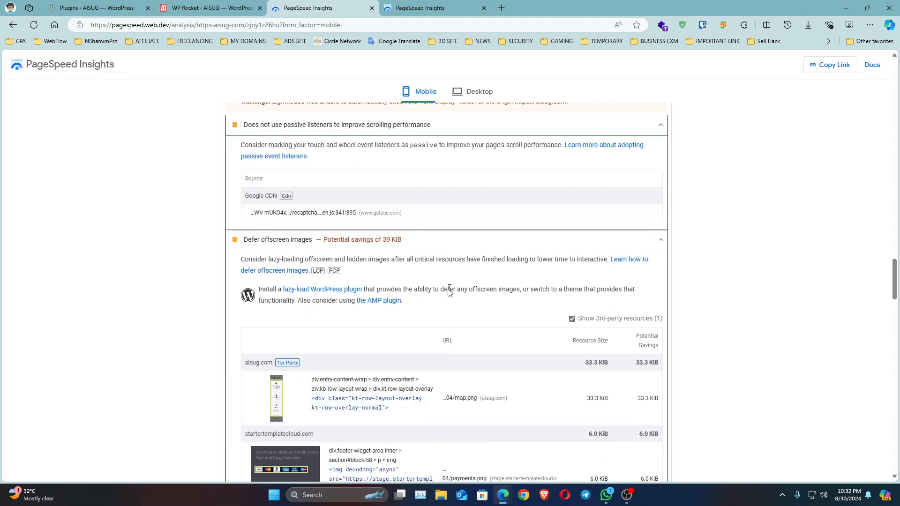
Step: Return to WP Rocket and activate cache preloading and link preloading in the preload settings
click(226, 4)
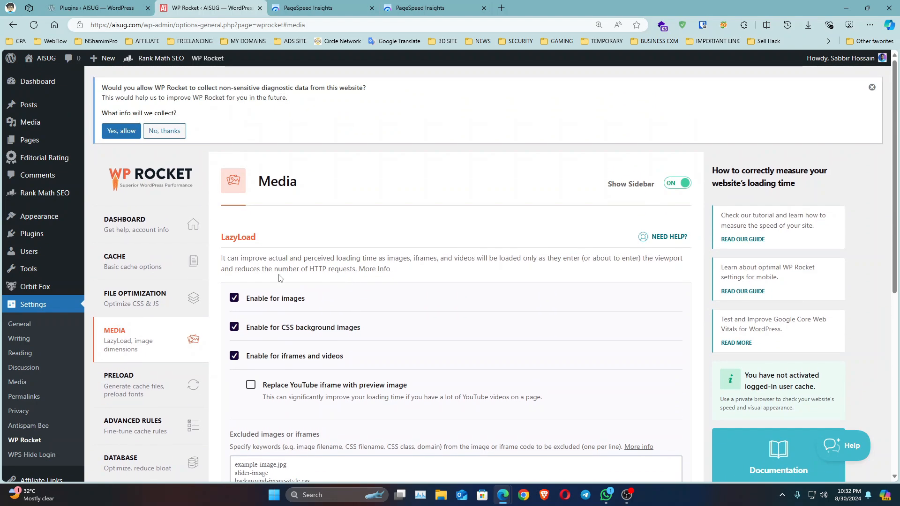
click(171, 309)
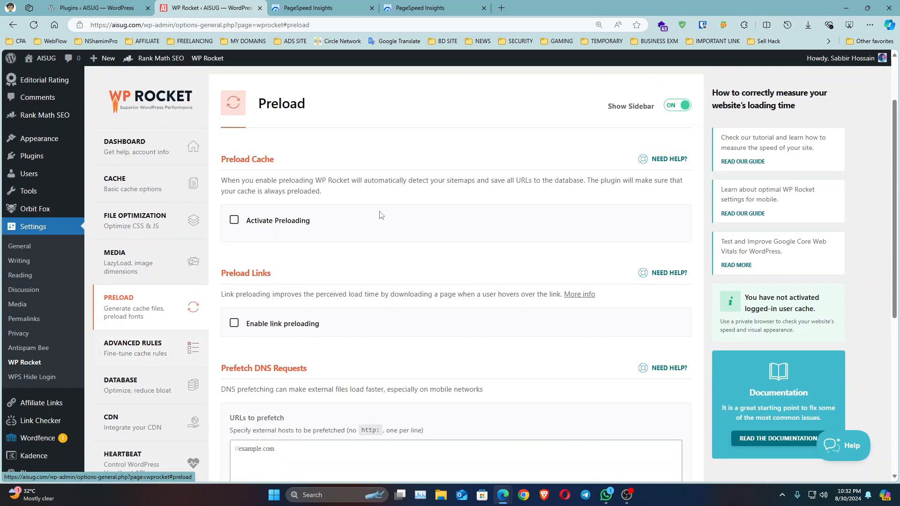
click(233, 221)
scroll(237, 223, down, 1)
scroll(227, 286, down, 2)
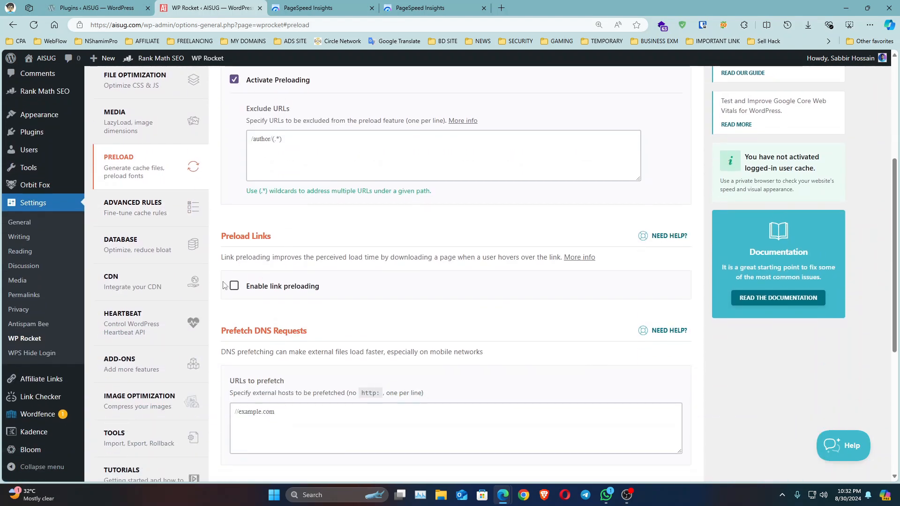
click(234, 286)
scroll(299, 315, up, 1)
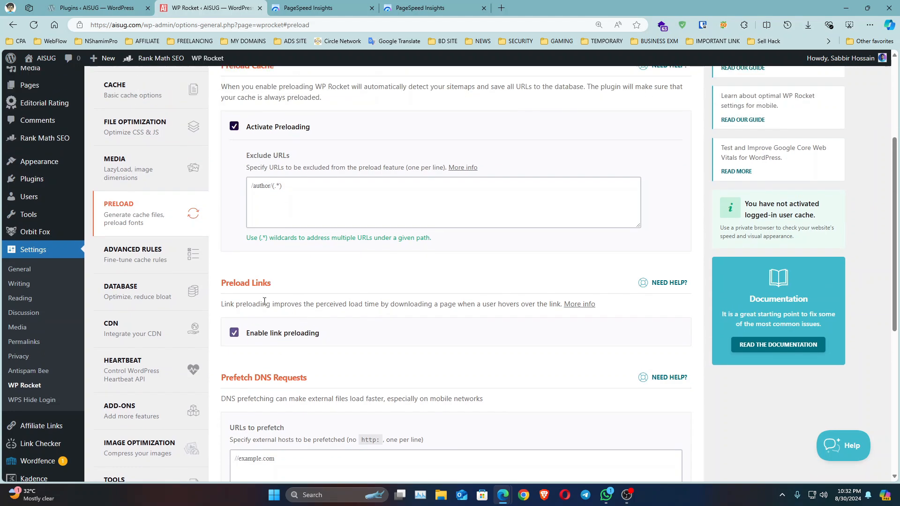
Step: Review WP Rocket's Advanced Rules, from the never-cache URLs to the cache query strings
click(187, 250)
scroll(235, 285, down, 3)
scroll(235, 285, down, 5)
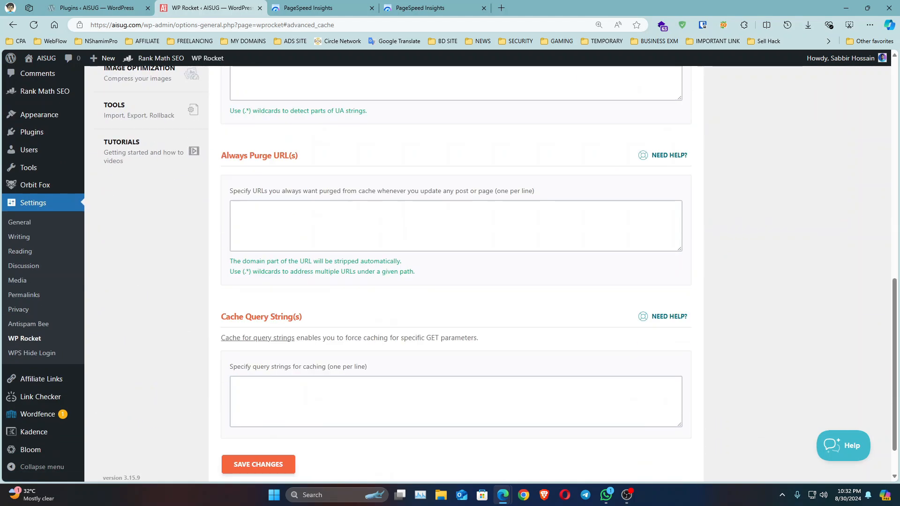
scroll(270, 330, up, 8)
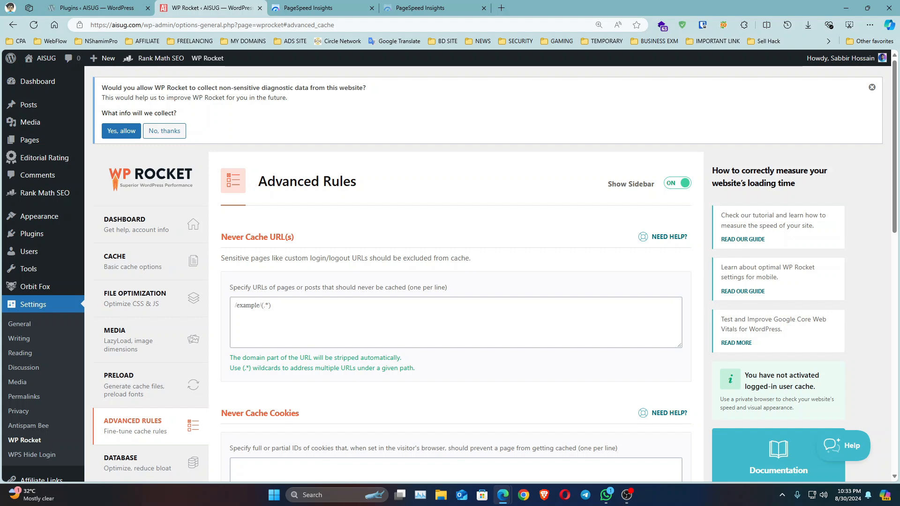
Step: In the database settings, select Spam Comments, Trashed Comments, All transients and Optimize Tables for cleanup
scroll(257, 283, down, 4)
click(149, 321)
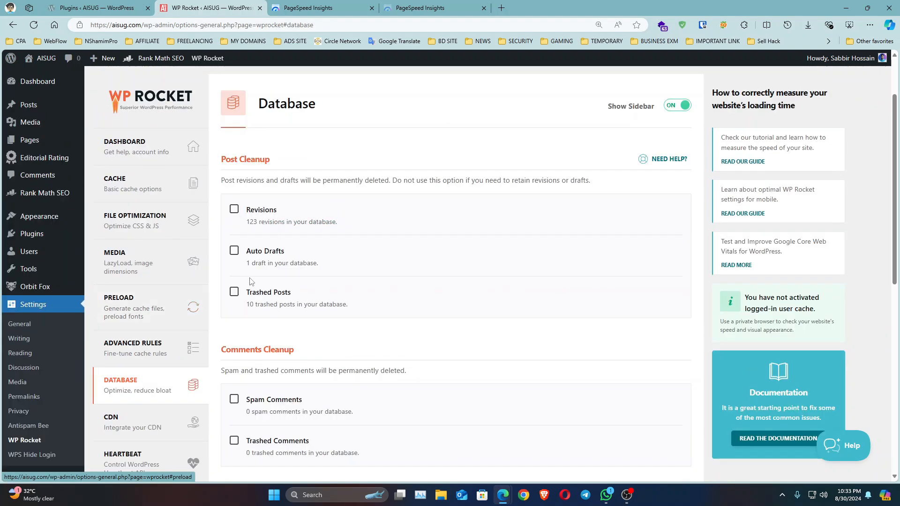
scroll(251, 282, down, 4)
click(235, 213)
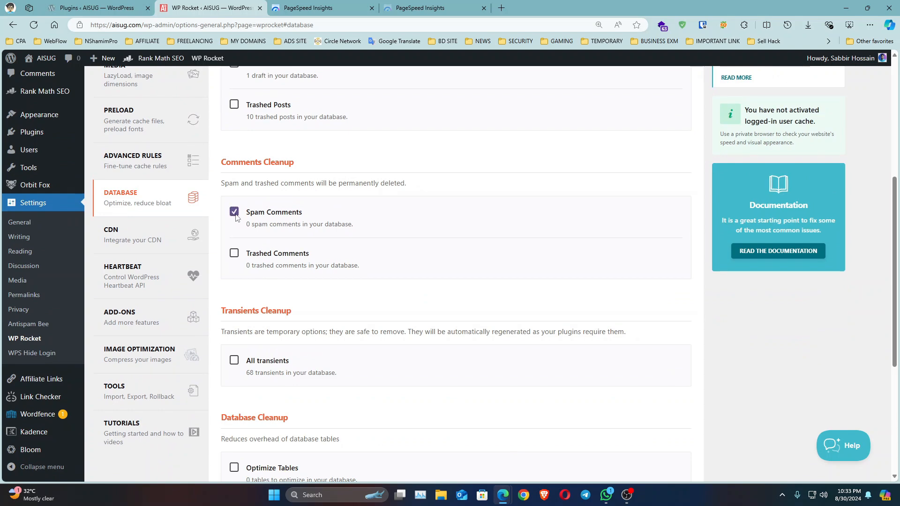
click(235, 253)
click(235, 359)
scroll(247, 347, down, 3)
click(234, 326)
Step: Schedule automatic database cleanup with a Daily frequency
scroll(236, 328, down, 2)
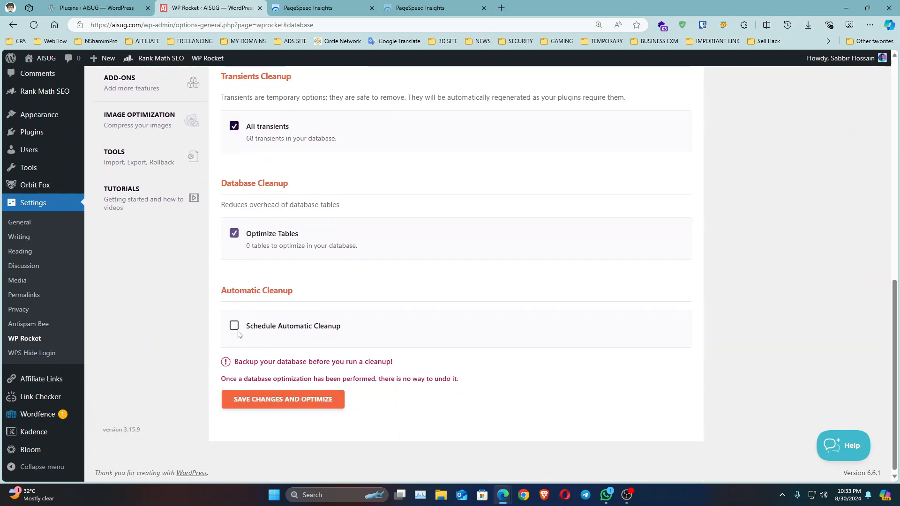
click(235, 326)
click(266, 358)
click(268, 371)
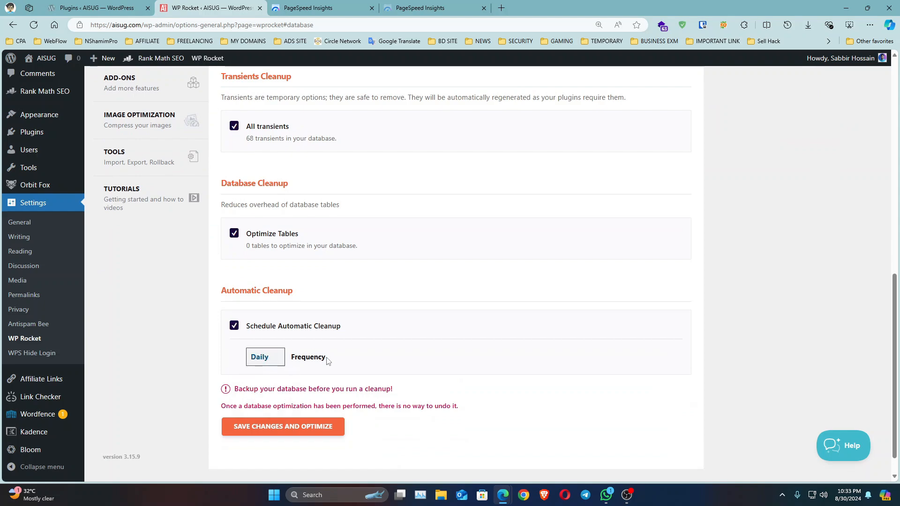
Step: View WP Rocket's CDN settings
scroll(327, 361, up, 15)
scroll(328, 351, down, 4)
click(136, 263)
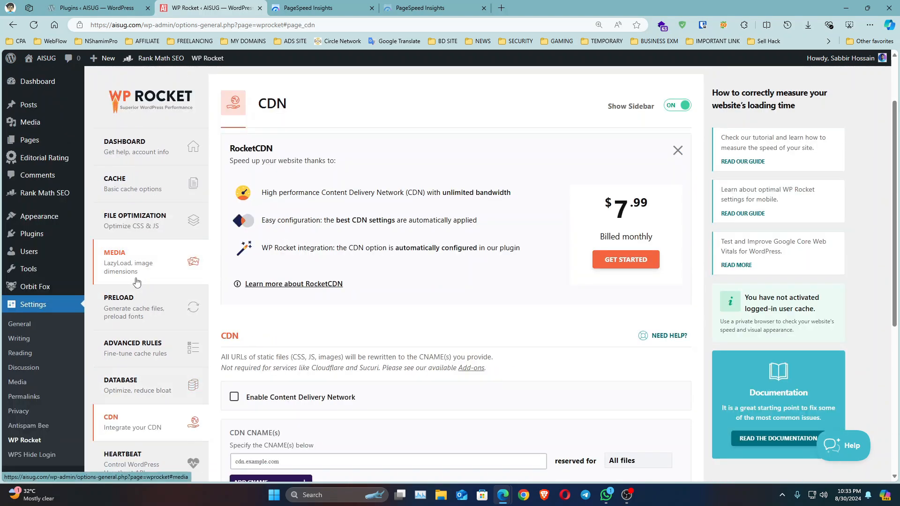
Step: Open the Heartbeat settings, leave Control Heartbeat enabled, save the WP Rocket changes and dismiss the closable notices
scroll(136, 281, down, 4)
click(140, 287)
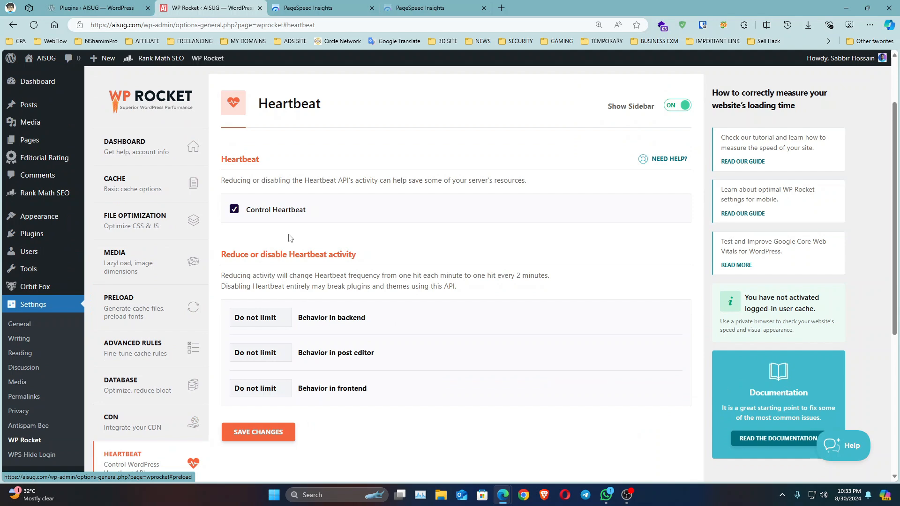
click(234, 209)
scroll(281, 239, down, 2)
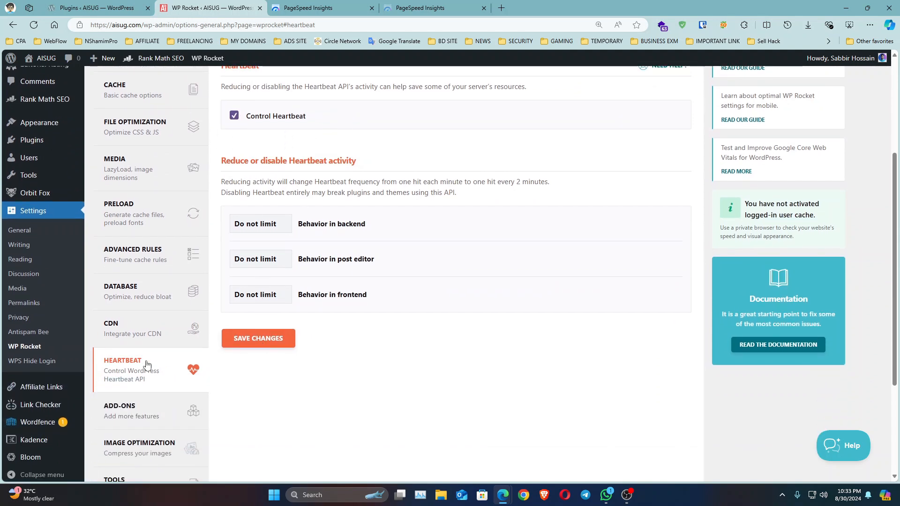
scroll(225, 328, up, 2)
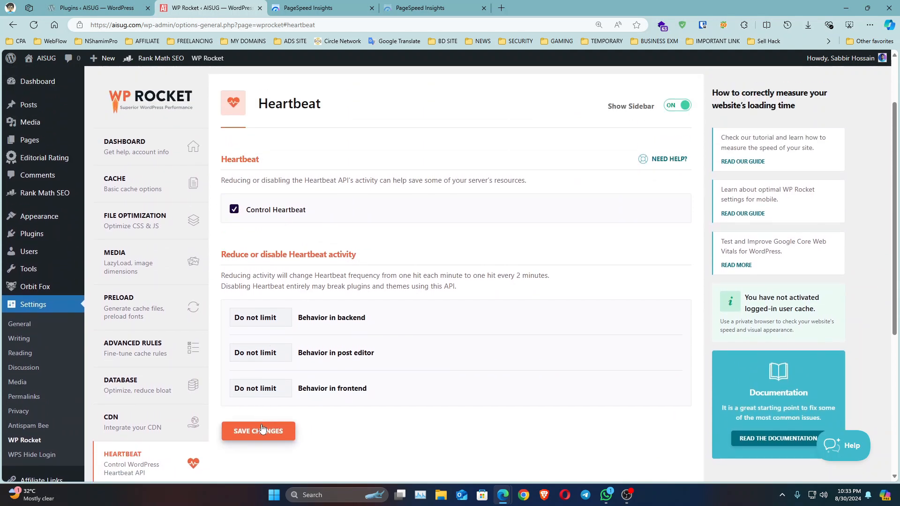
click(262, 429)
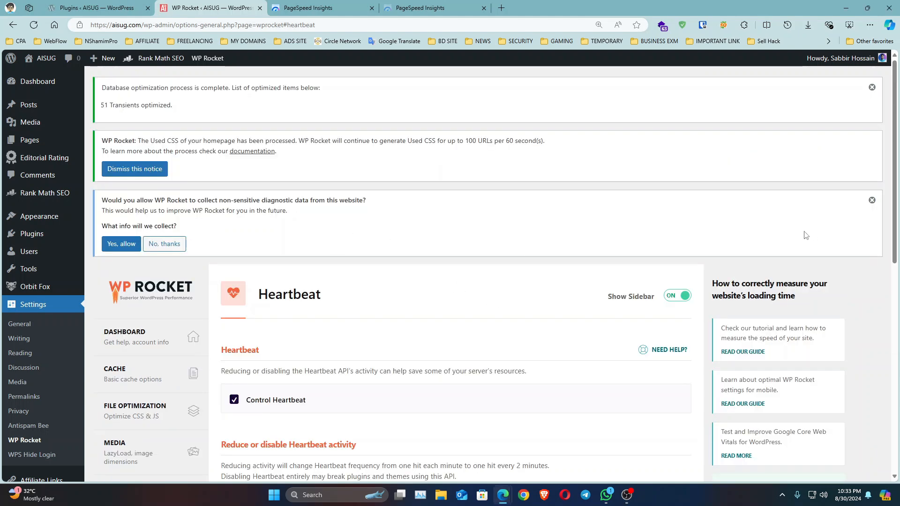
click(872, 200)
click(872, 88)
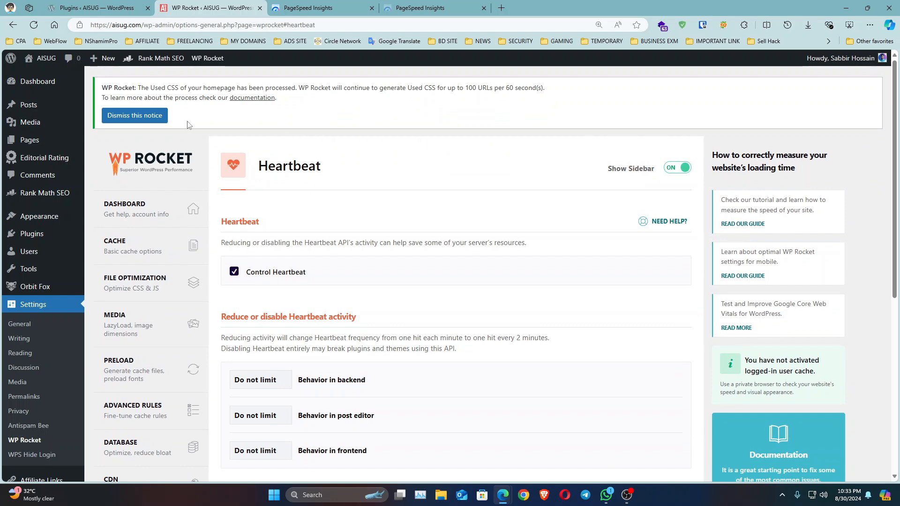
Step: Clear the site's WP Rocket cache and dismiss the closable notices
mouse_move(202, 62)
click(220, 90)
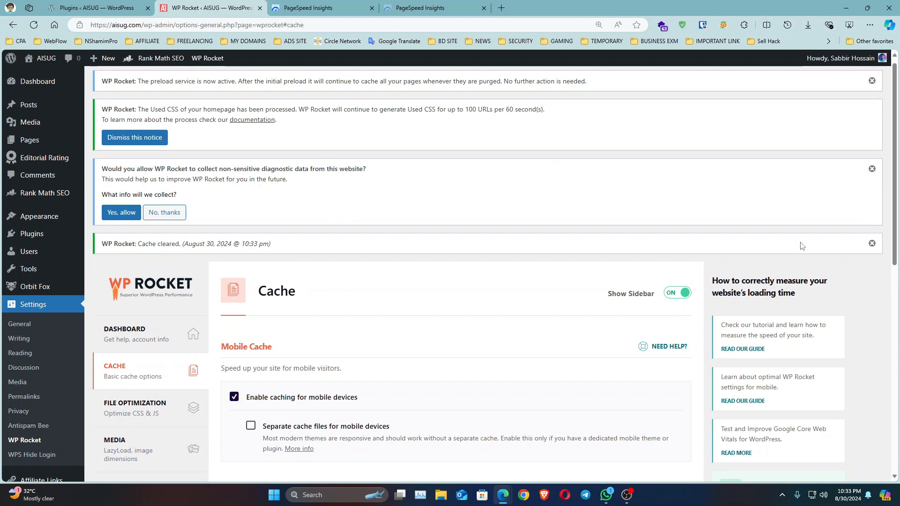
click(872, 244)
click(872, 168)
click(872, 81)
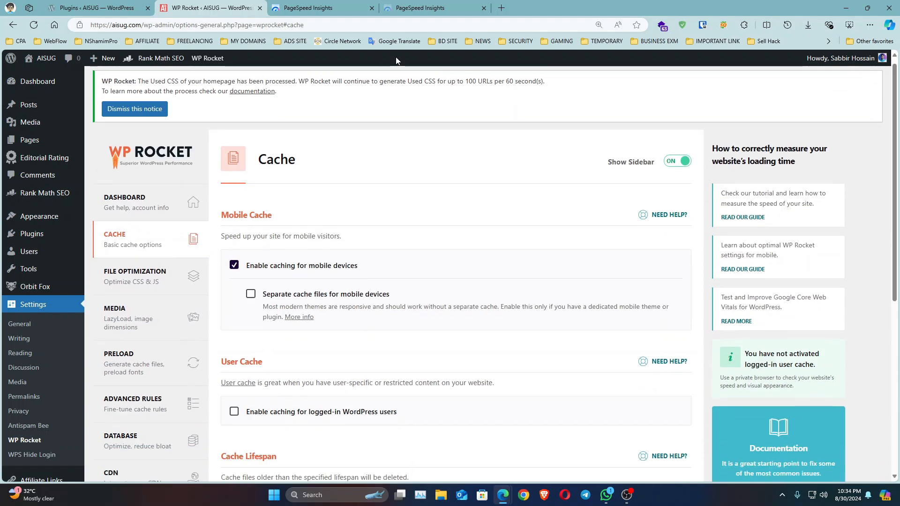
Step: Open the aisug.com site in an InPrivate window and look through its homepage to check how it loads
right_click(49, 76)
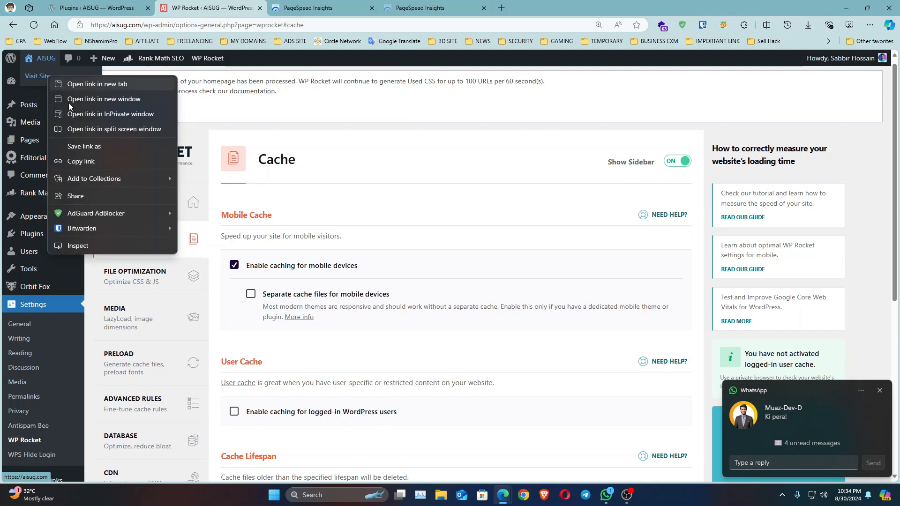
click(85, 117)
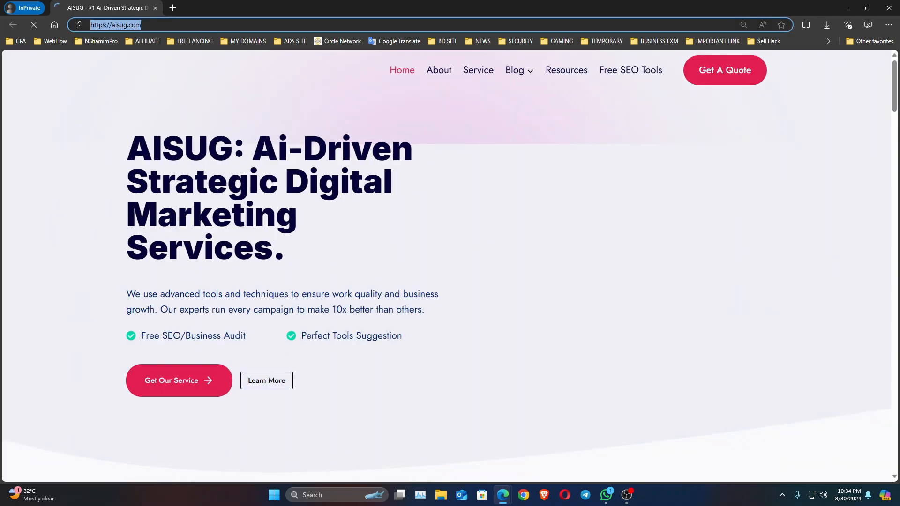
scroll(448, 262, down, 20)
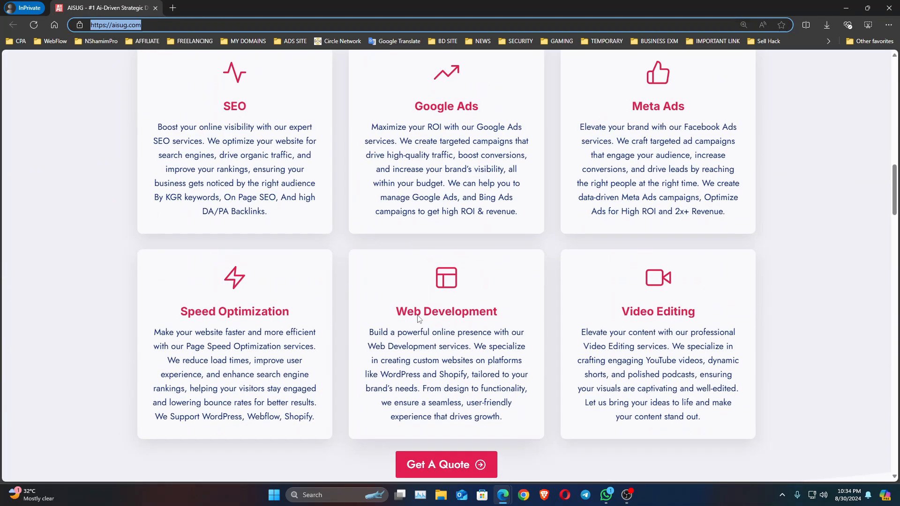
scroll(451, 330, down, 15)
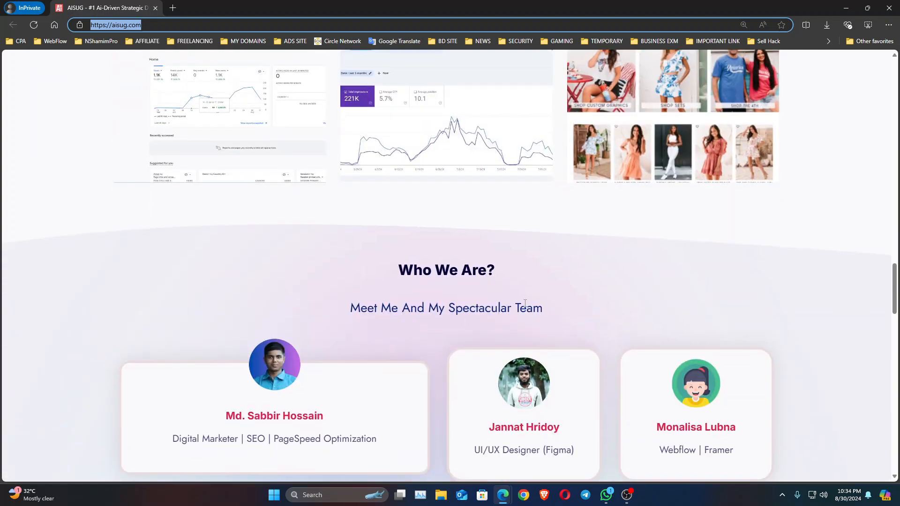
Step: Finish looking through the aisug.com homepage, reload it to check its loading, and dismiss the chat notification
scroll(529, 299, down, 4)
key(F5)
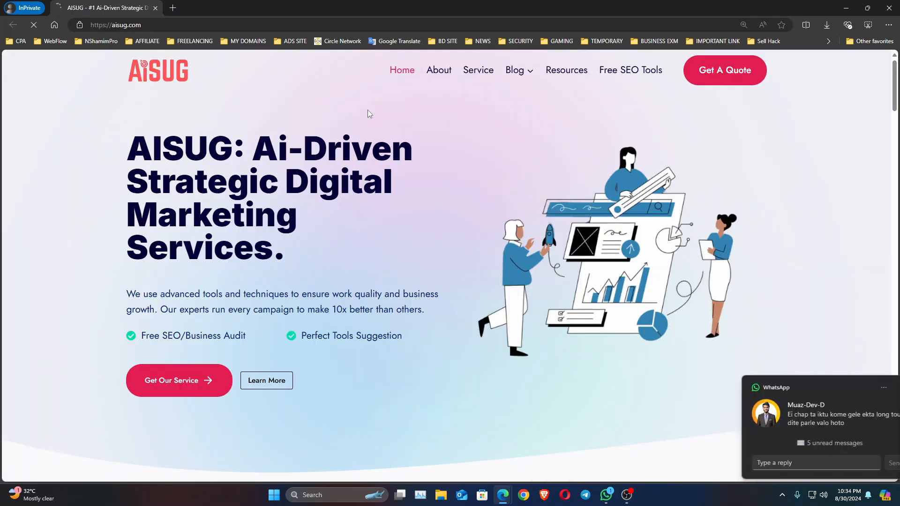
click(880, 388)
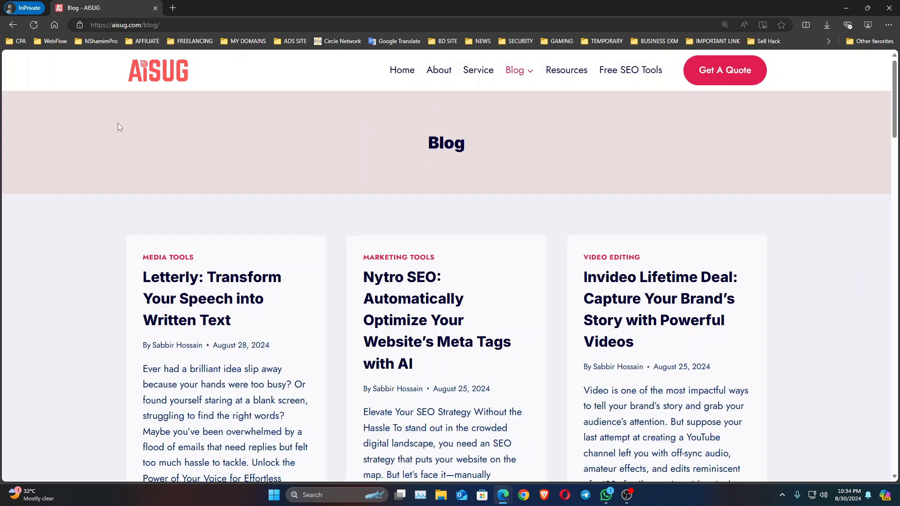
Step: Open the Letterly article from the aisug.com blog, look through it to check its loading, and return to the homepage
scroll(117, 127, down, 2)
click(281, 217)
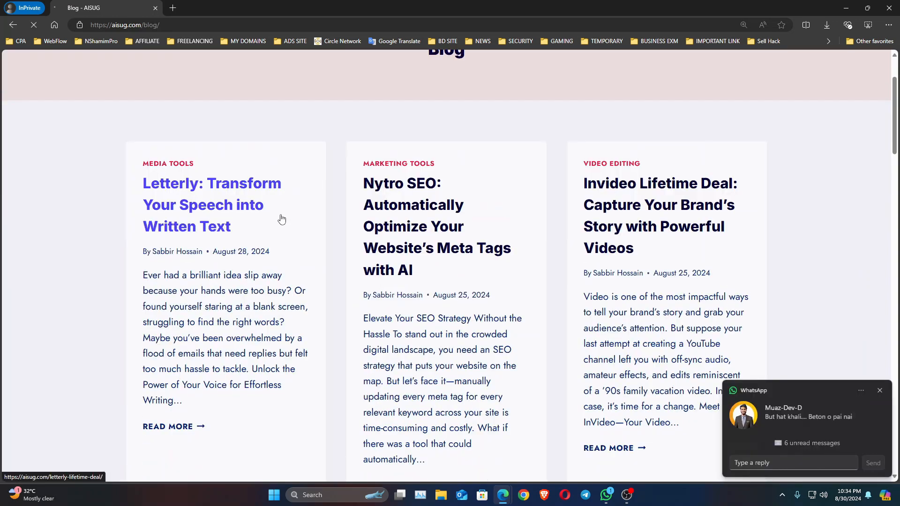
click(881, 392)
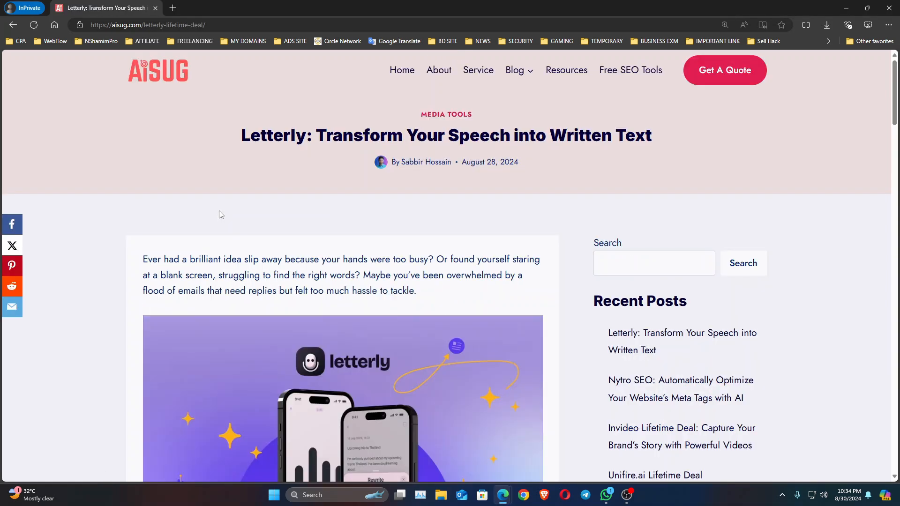
scroll(234, 221, down, 14)
click(402, 75)
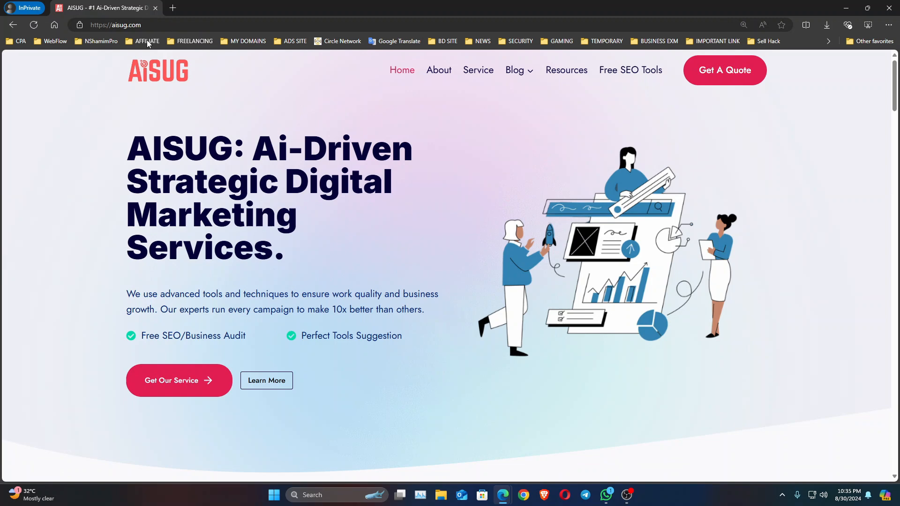
click(14, 24)
click(402, 74)
click(173, 8)
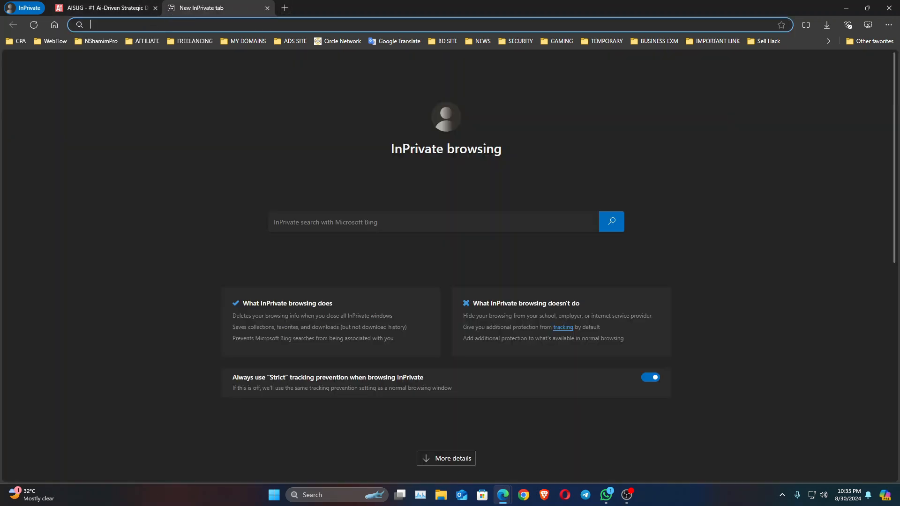
text(pagespeed.web.dev)
key(Return)
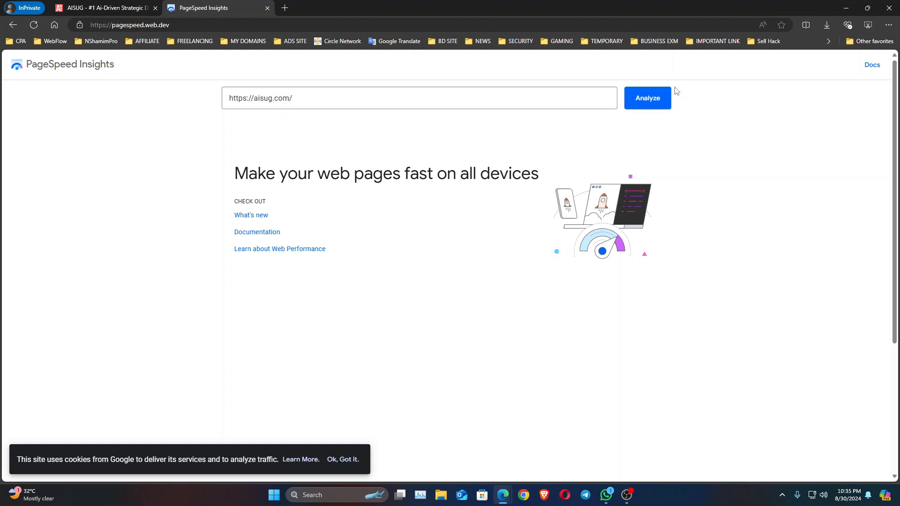
click(658, 101)
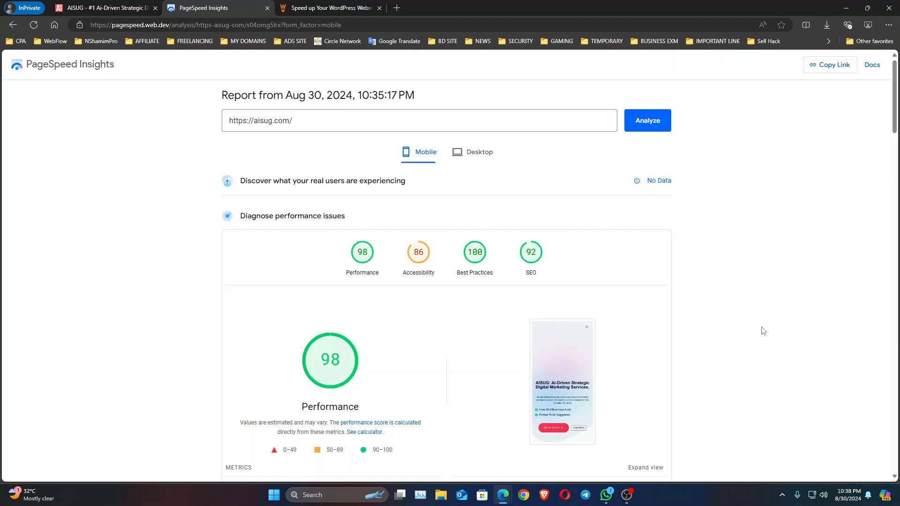
Step: Review the scores and metrics in the new report's mobile results and switch to its desktop results
scroll(515, 362, down, 5)
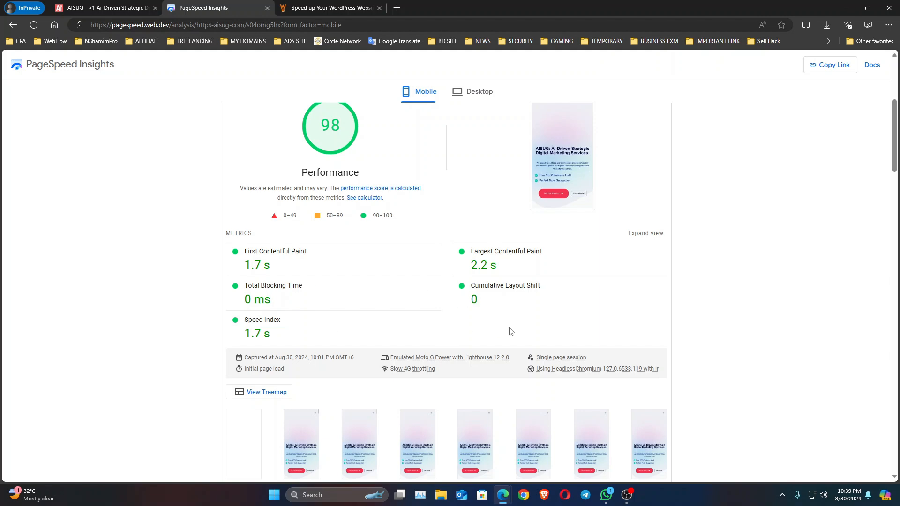
scroll(452, 227, up, 3)
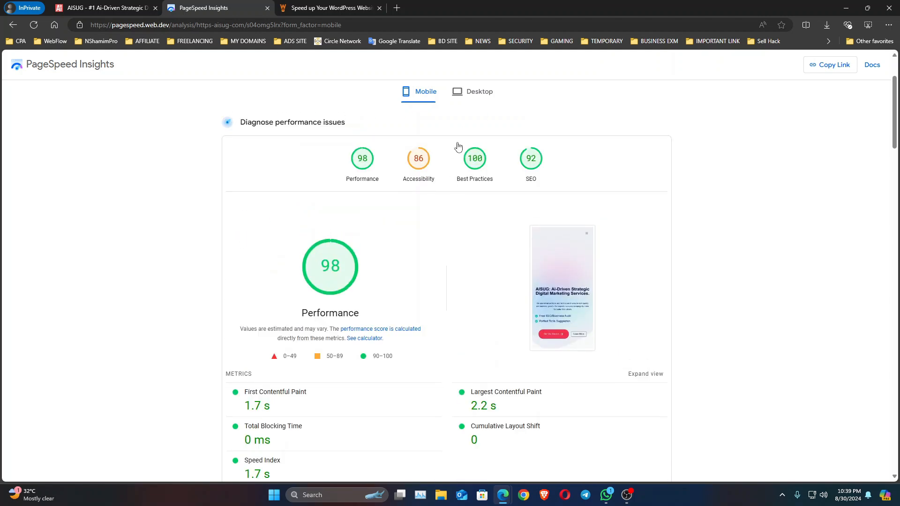
click(468, 92)
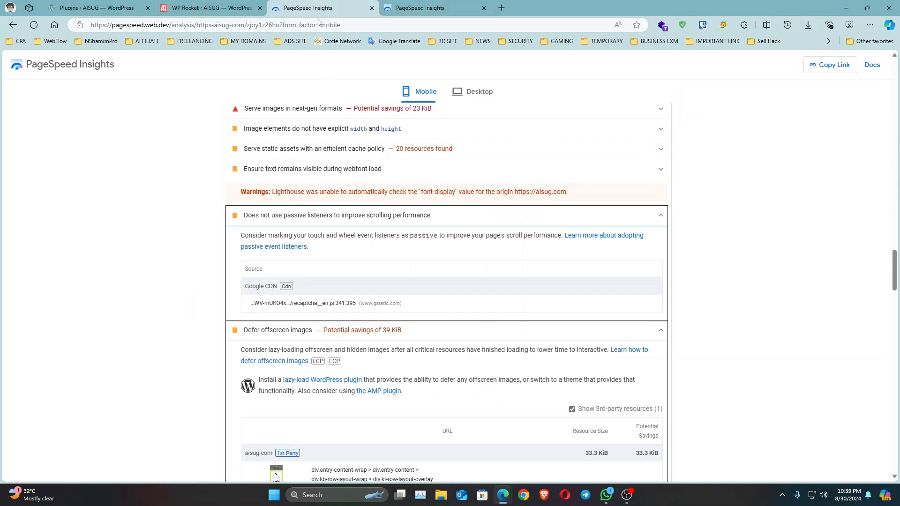
Step: Go to the overall scores of the earlier PageSpeed report in the regular browser window and show its desktop results
scroll(446, 281, up, 2)
scroll(414, 297, up, 20)
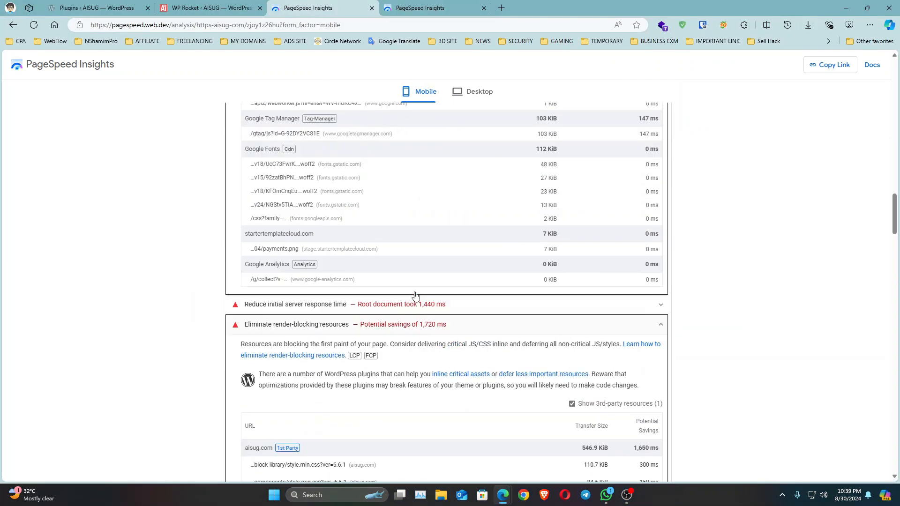
click(484, 161)
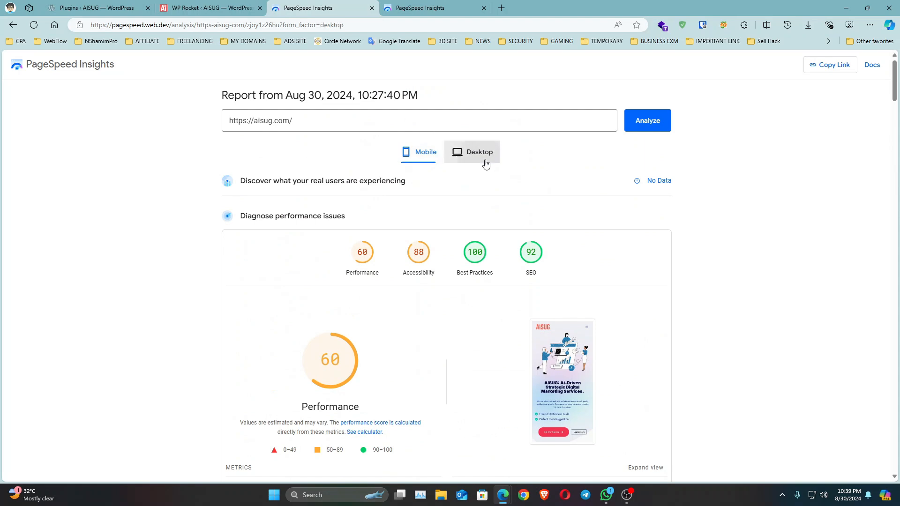
Step: Go back to the oldest aisug.com PageSpeed report and examine its metrics, diagnostics, and desktop and mobile scores
click(13, 25)
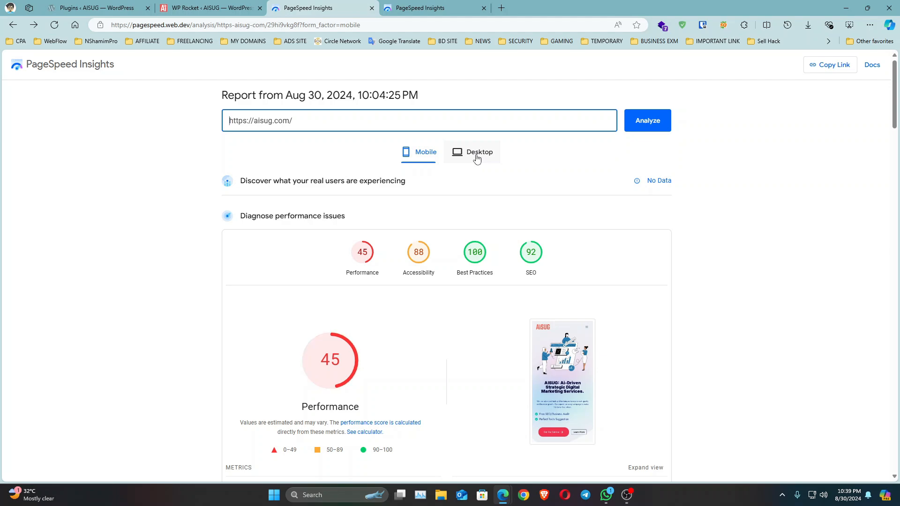
scroll(402, 185, down, 8)
scroll(408, 190, up, 7)
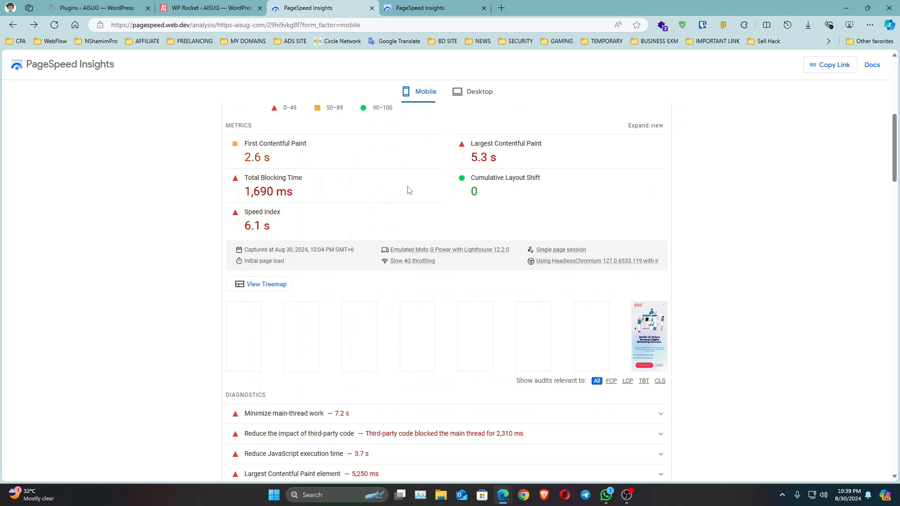
click(462, 110)
click(424, 110)
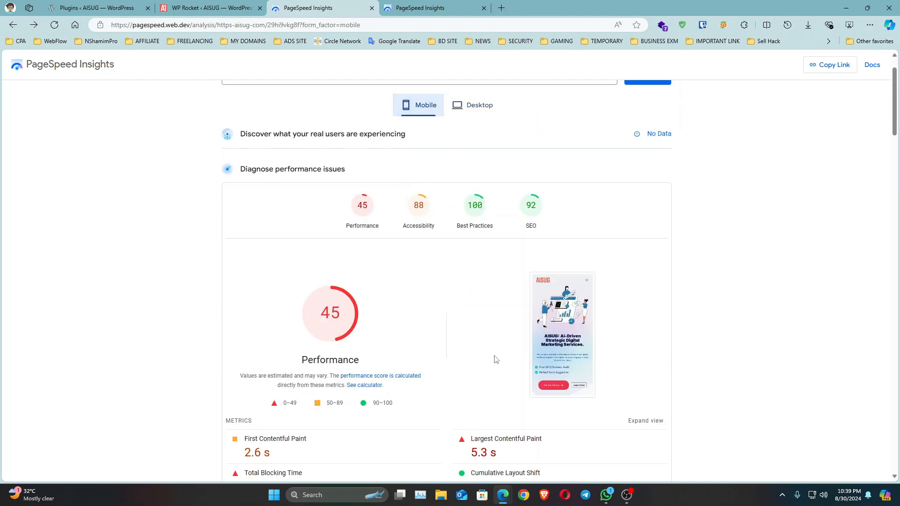
Step: Bring the InPrivate window back to full size and compare the new report's desktop and mobile performance results
click(610, 445)
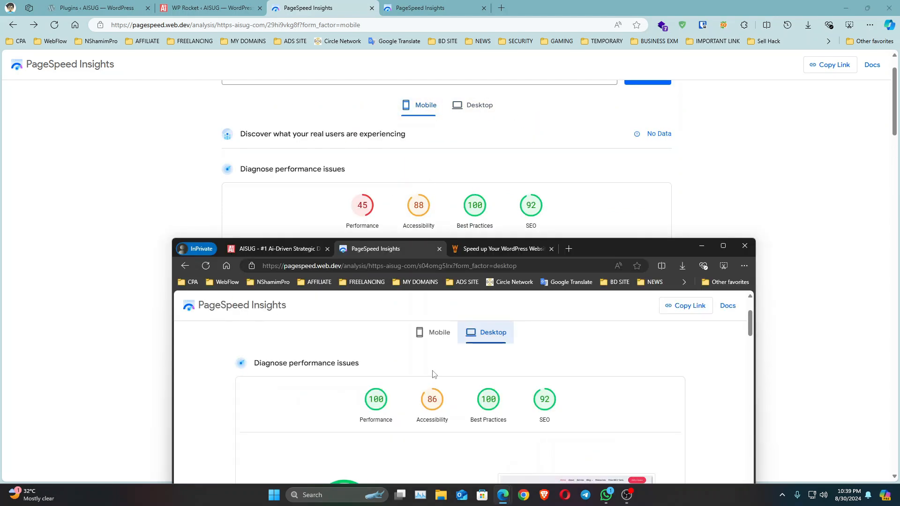
double_click(609, 247)
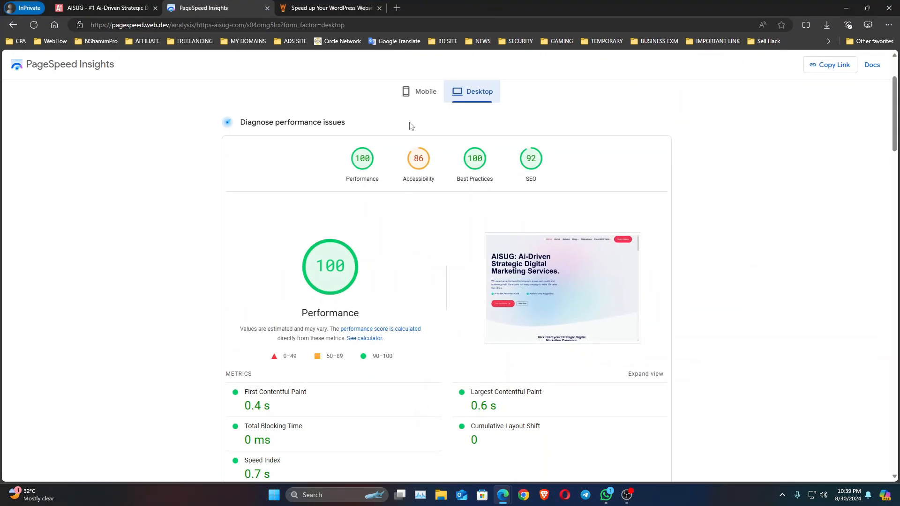
click(420, 93)
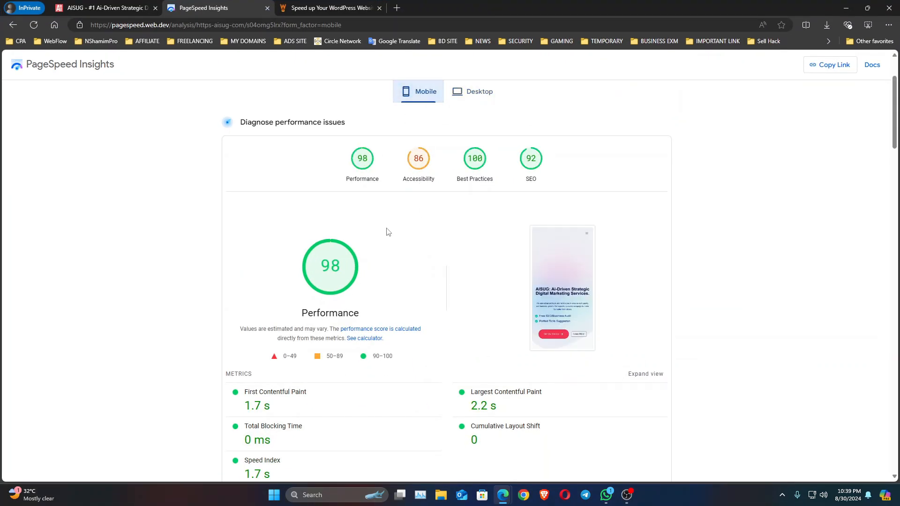
scroll(390, 249, up, 2)
scroll(389, 252, down, 3)
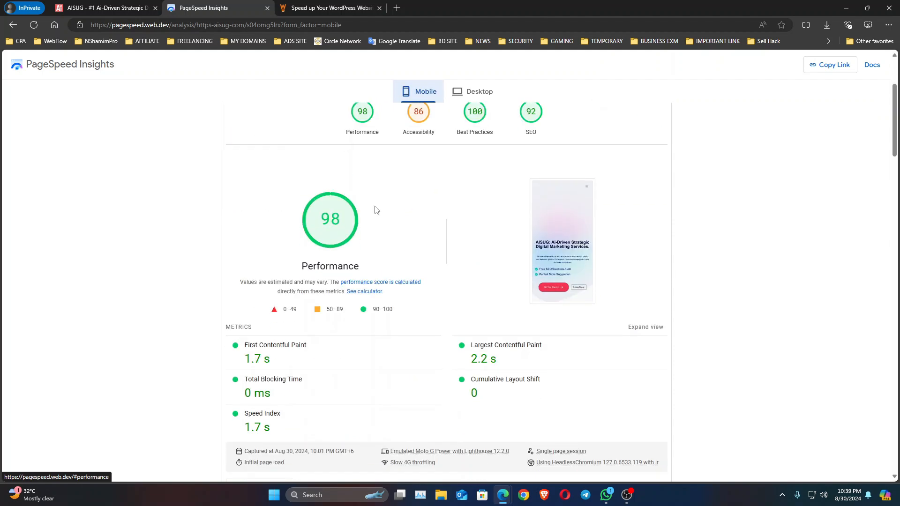
Step: Visit the WP Rocket website, accept its cookies, view the pricing plans, and return to the PageSpeed report
click(322, 10)
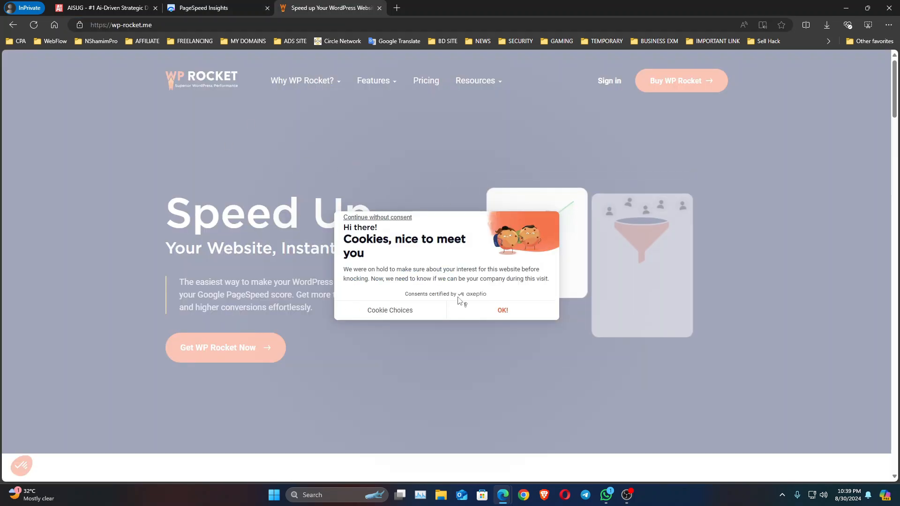
click(503, 310)
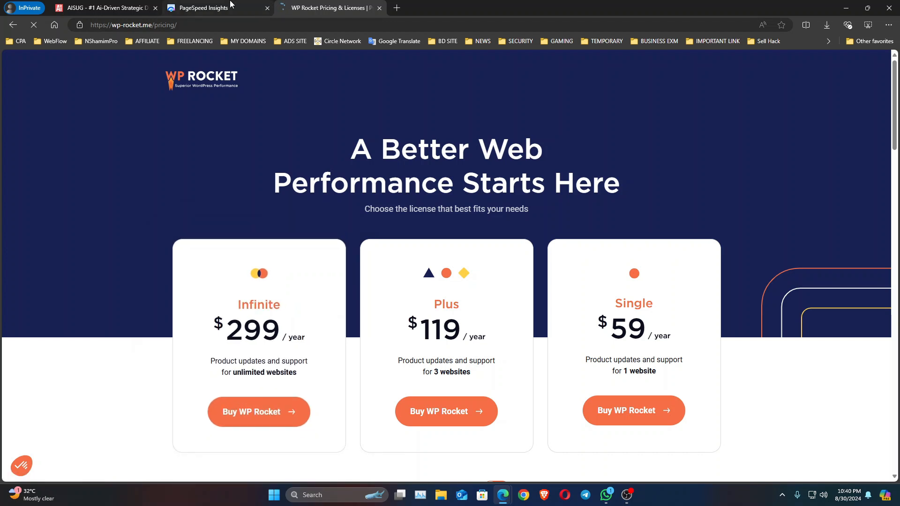
key(ctrl+shift+Tab)
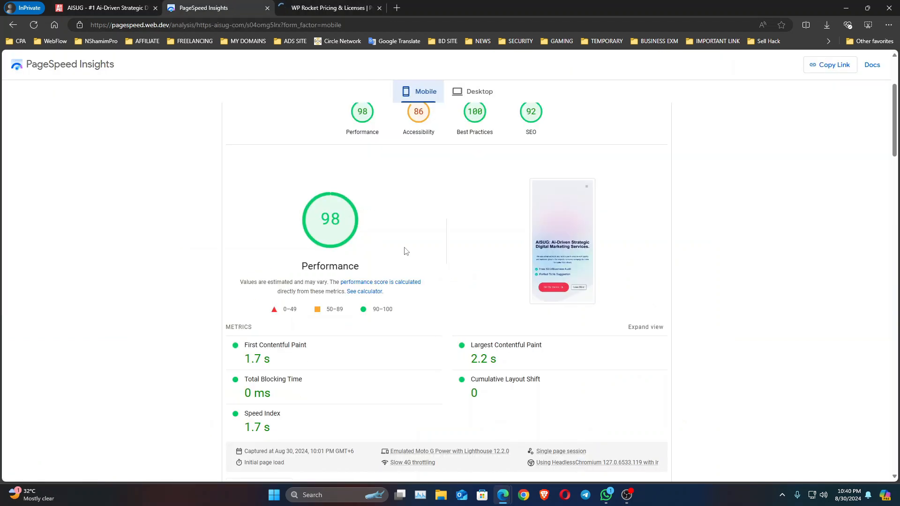